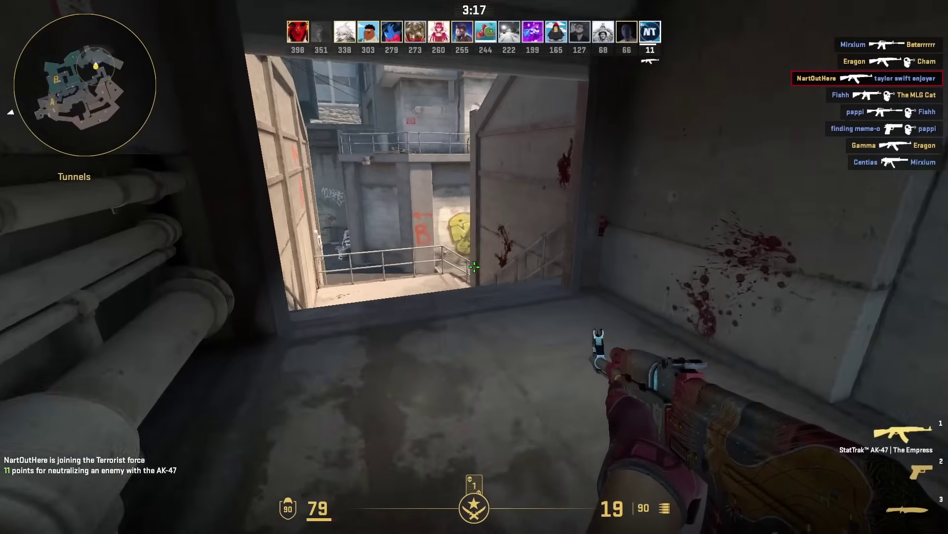
Push through the window to T Stairs and kill the enemy there
key(w)
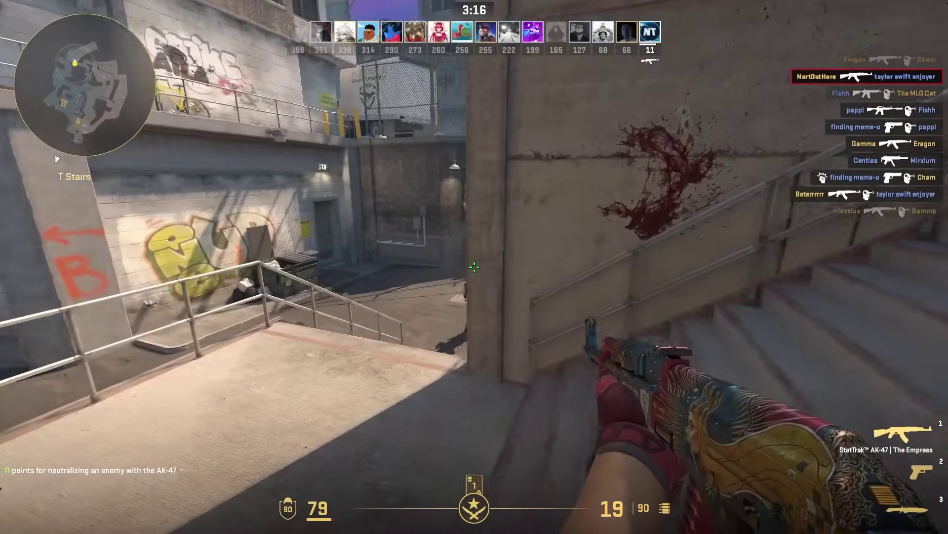
click(474, 266)
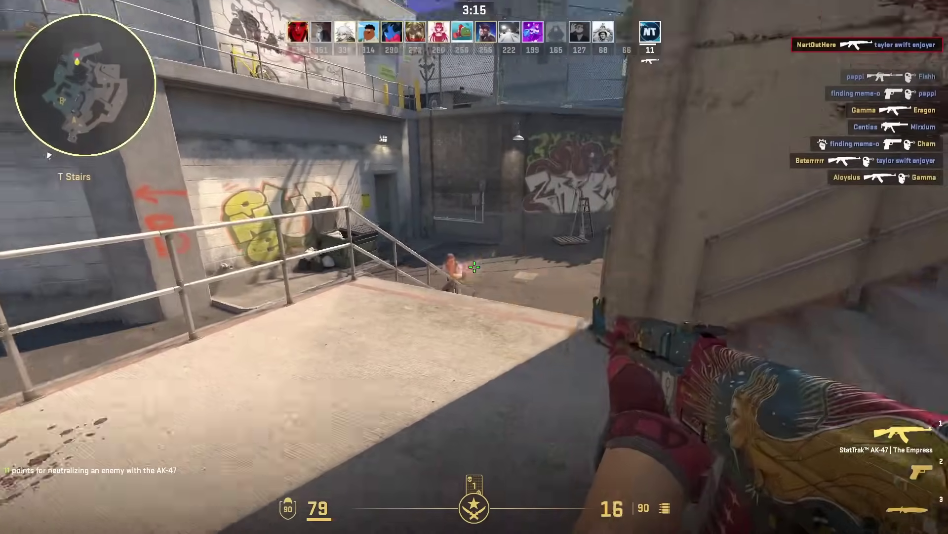
click(474, 267)
key(w)
click(475, 267)
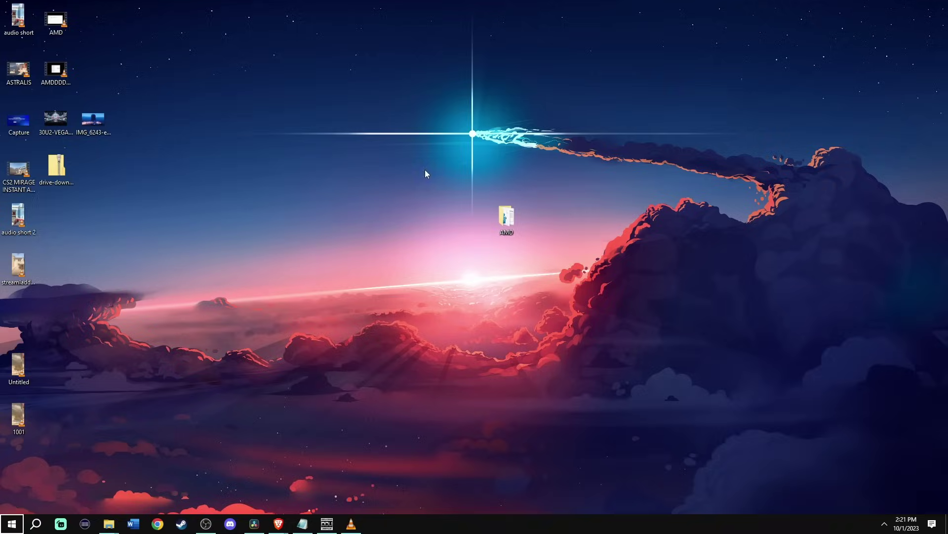
Open AMD > DDU v18.0.2.3 and run Display Driver Uninstaller
double_click(511, 218)
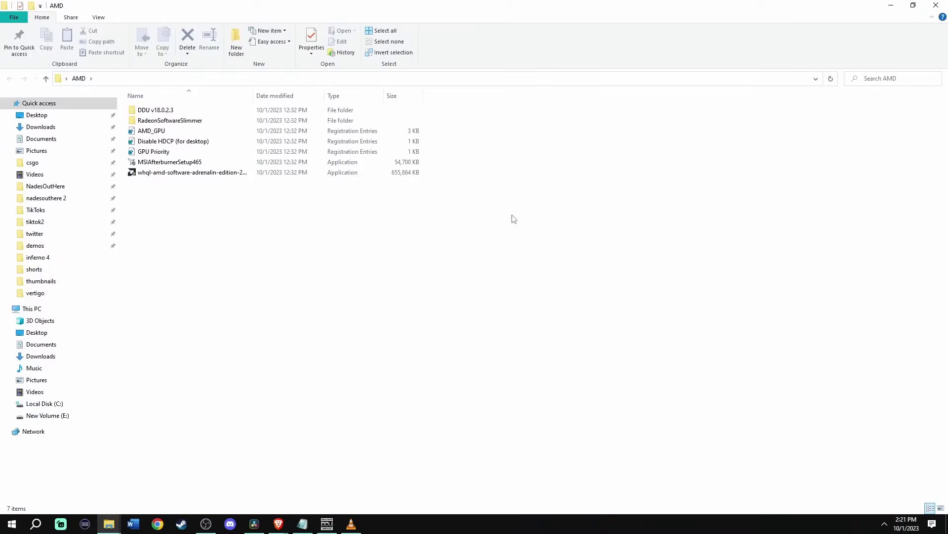
double_click(210, 115)
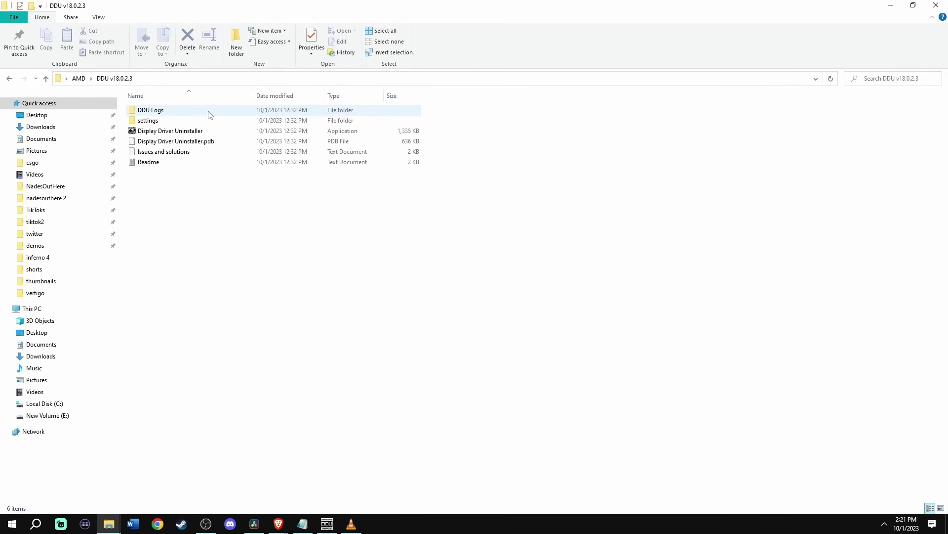
right_click(216, 131)
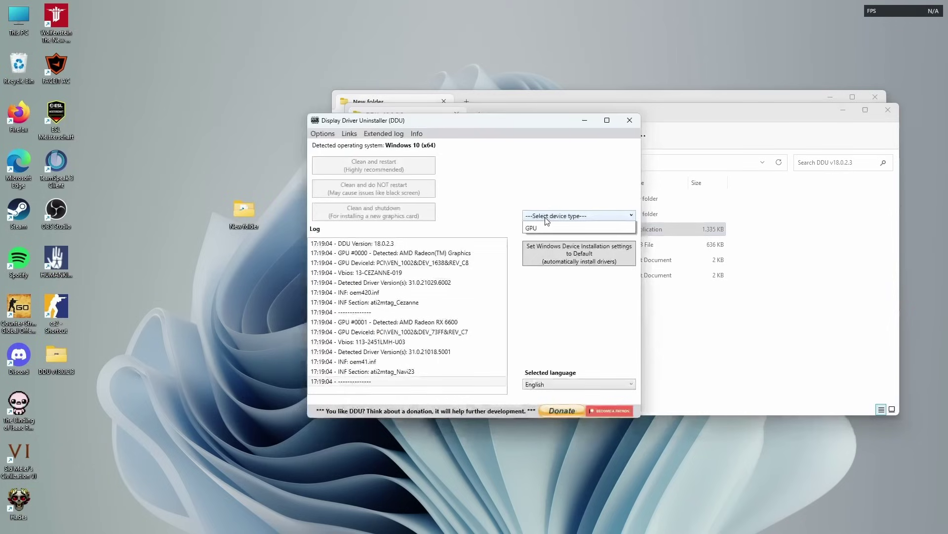
Select GPU and AMD, then run 'Clean and do NOT restart'
click(531, 228)
click(578, 226)
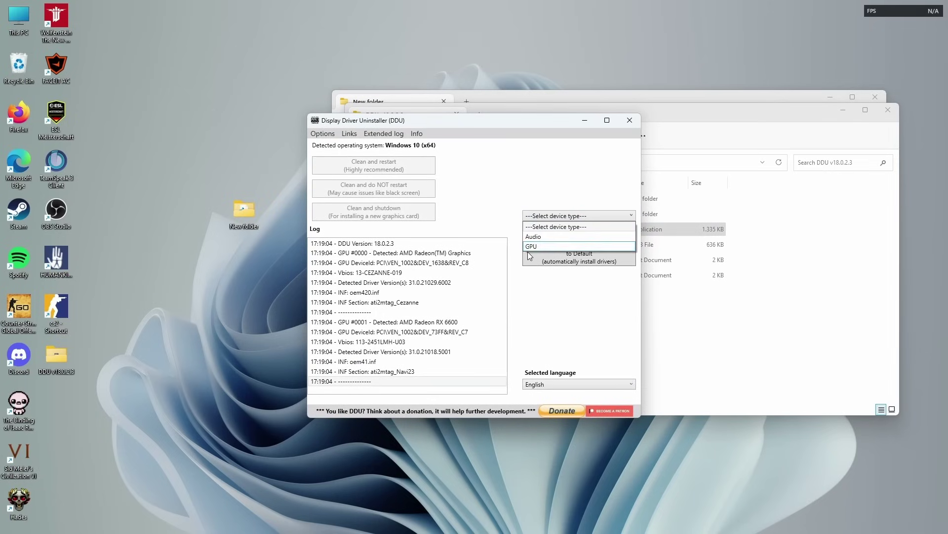
click(533, 237)
click(395, 192)
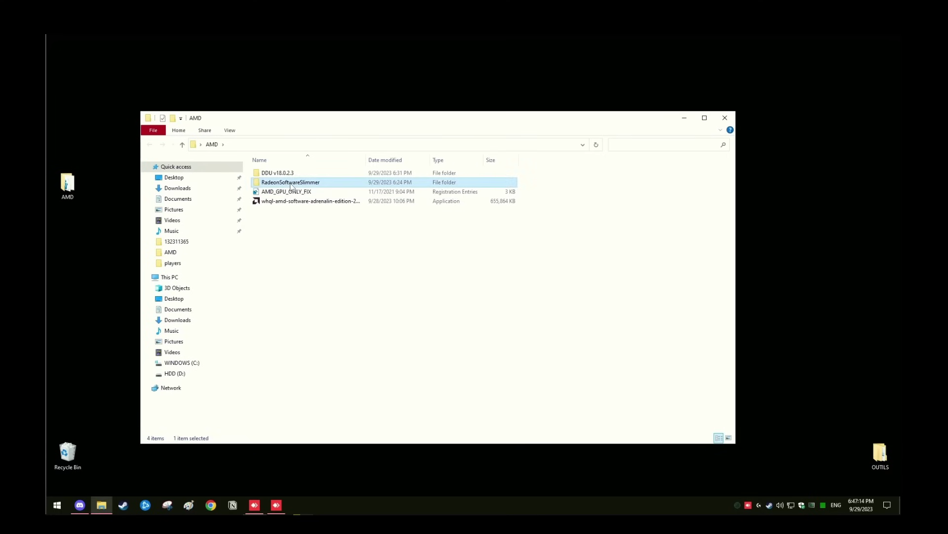
Launch Radeon Software Slimmer, switch to the Dark theme and go to Pre Install
double_click(291, 182)
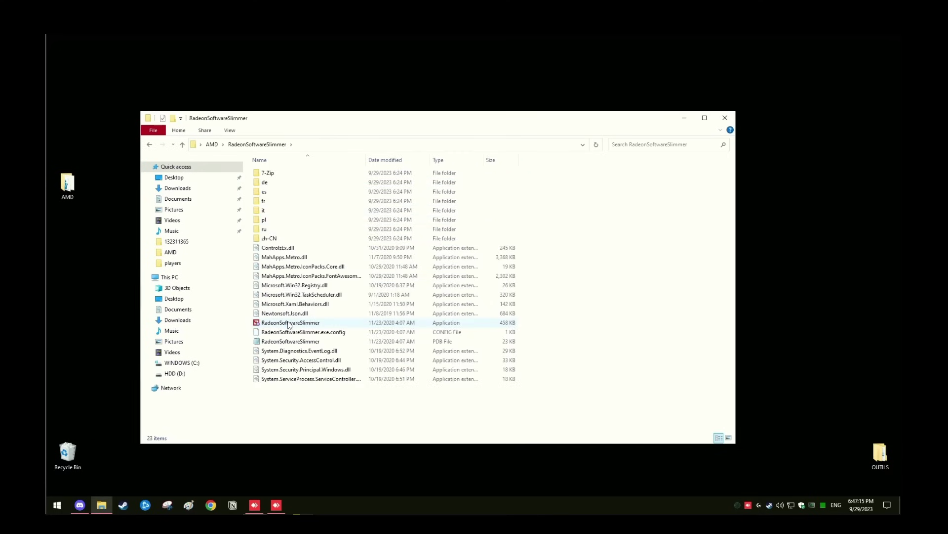
click(289, 323)
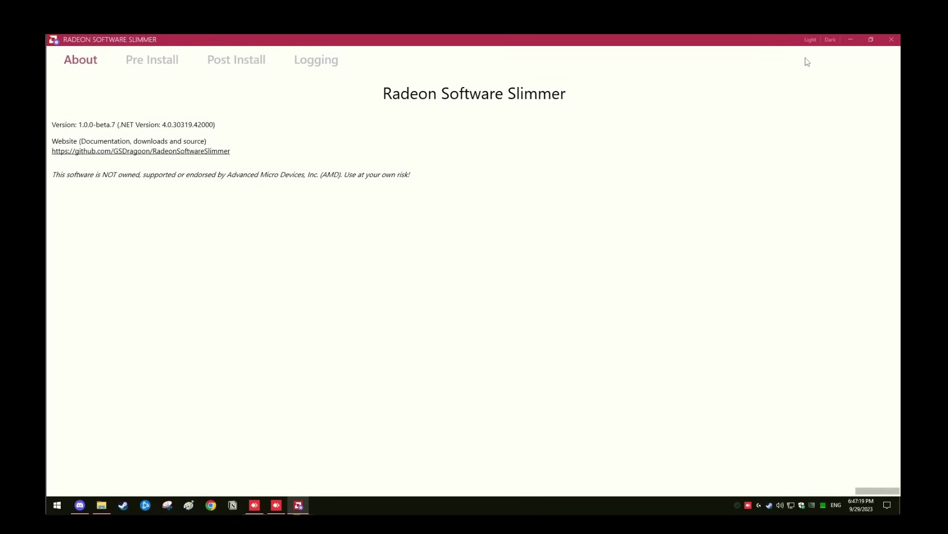
click(830, 40)
click(151, 63)
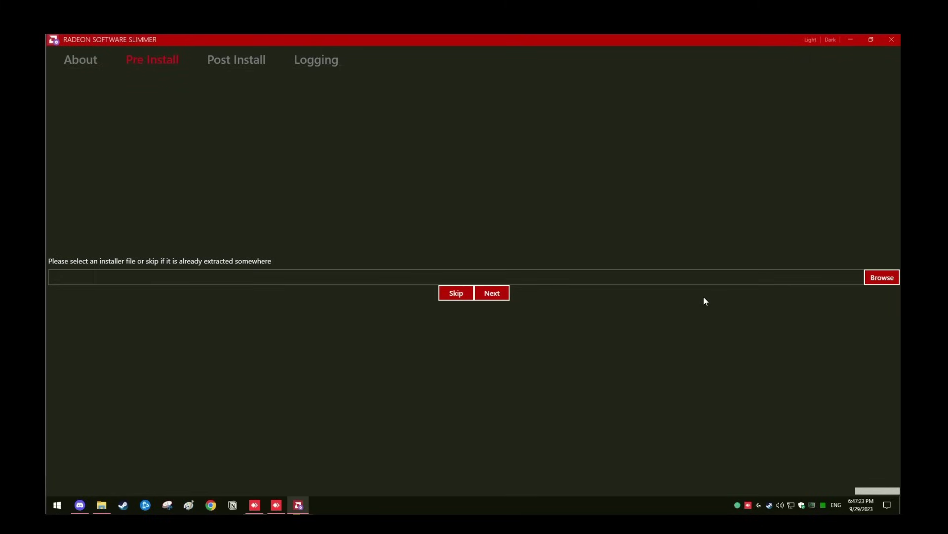
Load the whql Adrenalin installer from the desktop AMD folder using the All Files filter
click(891, 279)
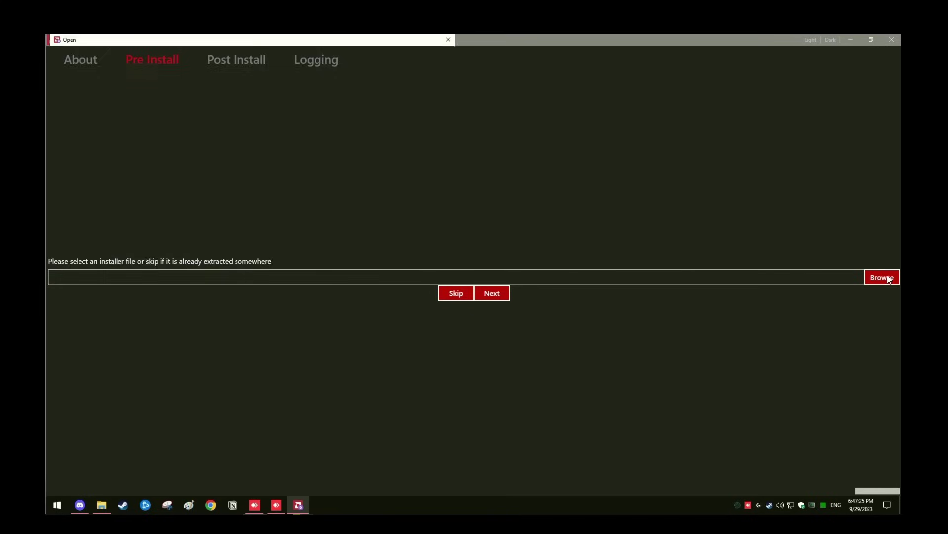
click(374, 247)
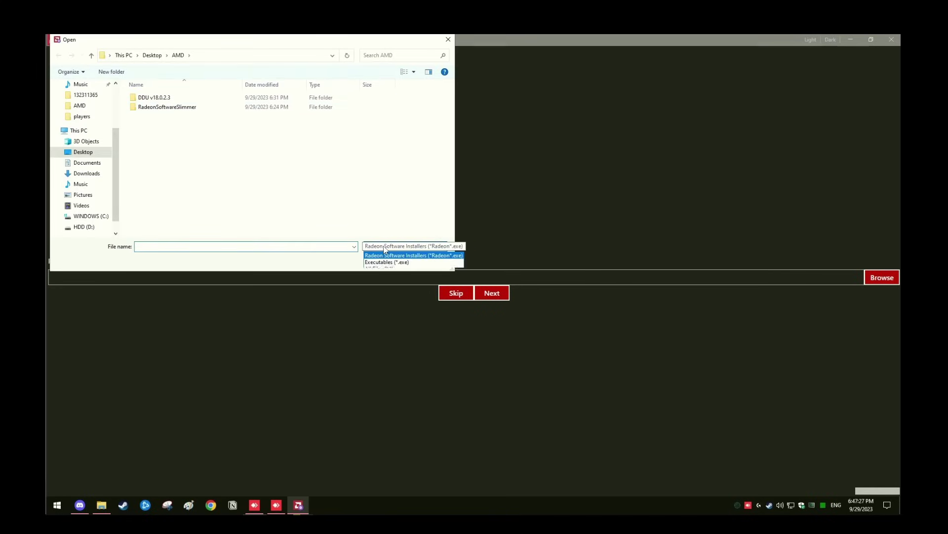
click(96, 155)
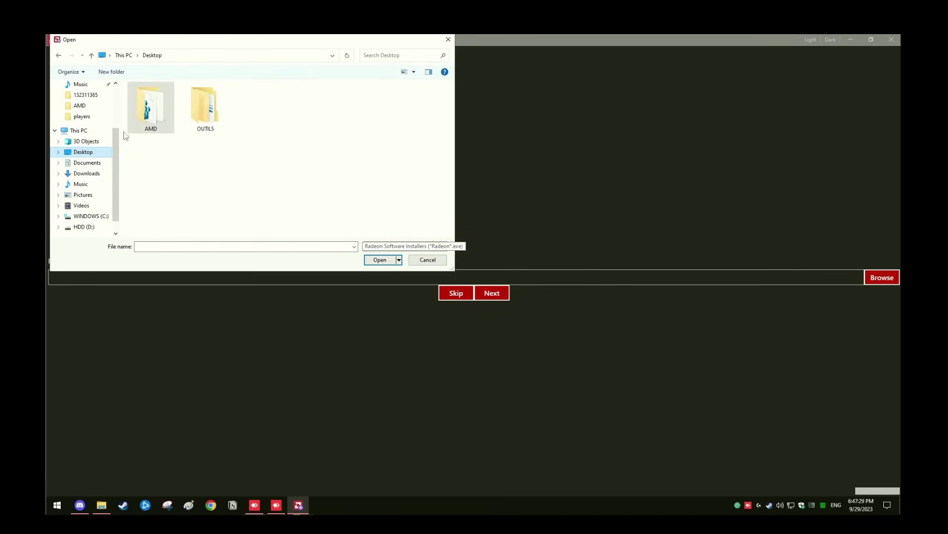
double_click(206, 106)
click(395, 250)
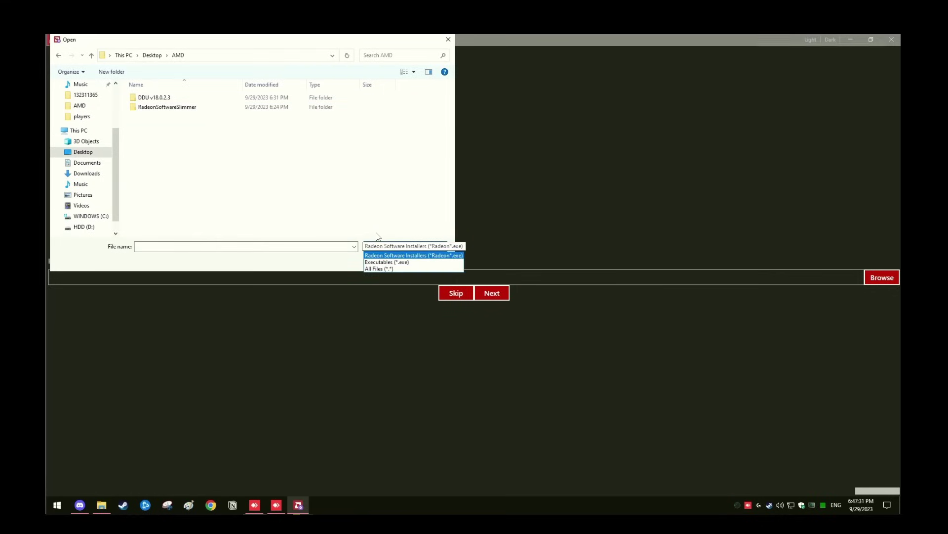
click(389, 270)
click(187, 127)
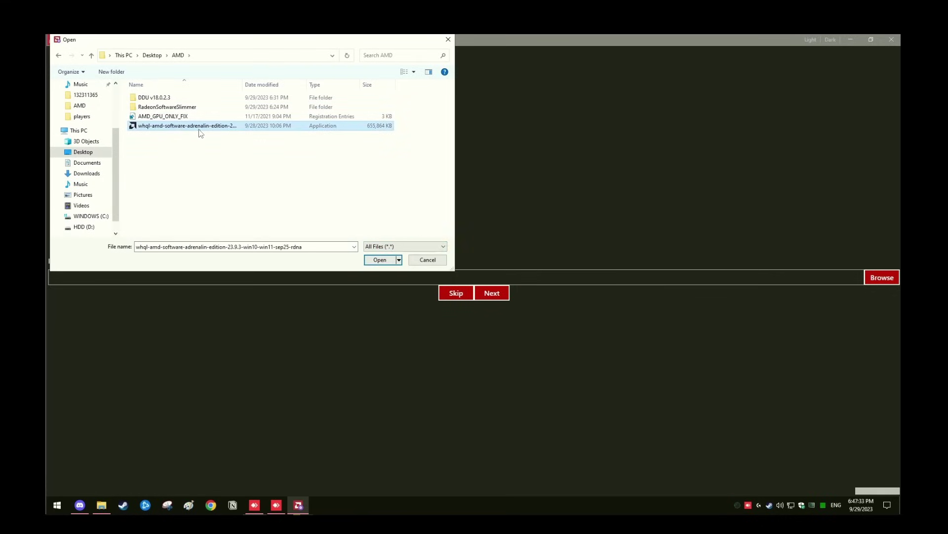
double_click(216, 132)
click(494, 294)
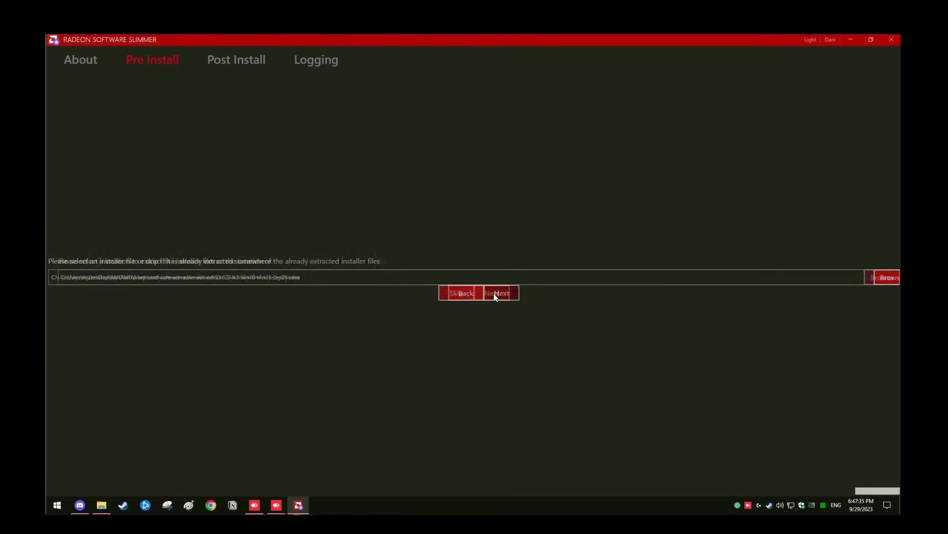
Extract the installer, drop unwanted packages like AMD HDMI Audio Driver, and modify it
click(492, 293)
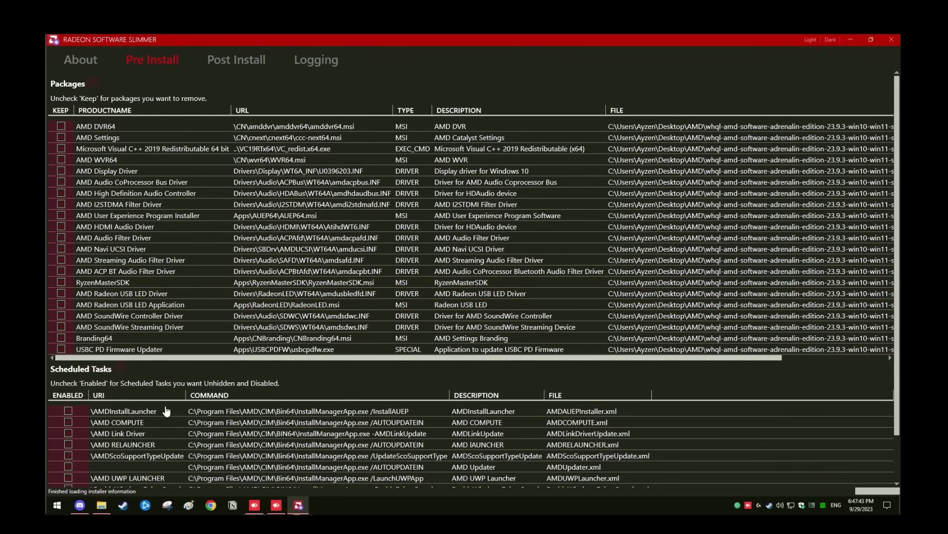
scroll(245, 376, down, 2)
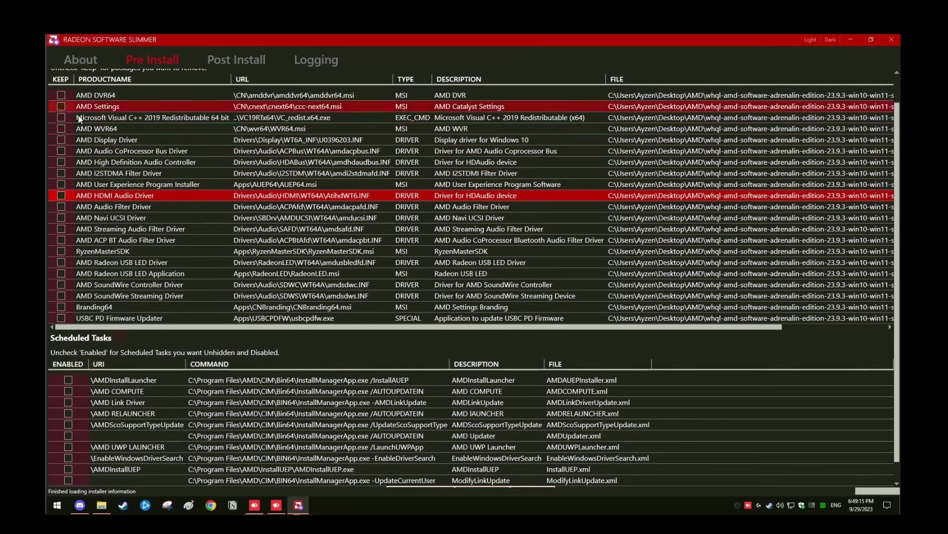
scroll(611, 474, down, 1)
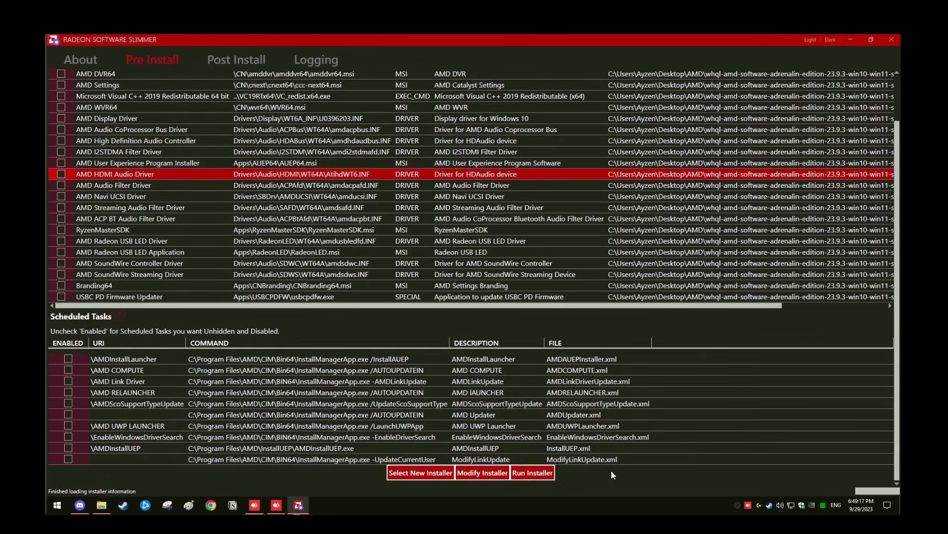
click(490, 482)
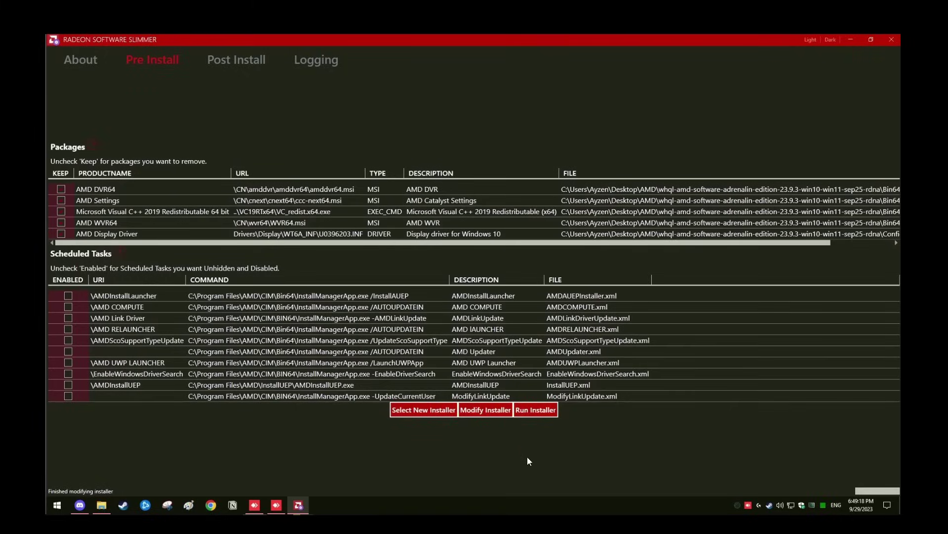
Launch the modified installer, decline data collection and install Adrenalin 23.9.3
click(535, 413)
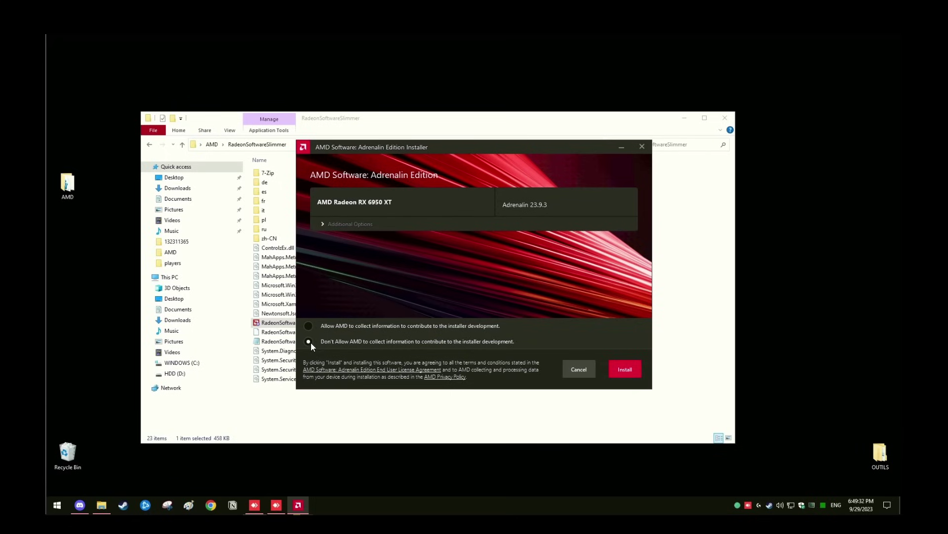
click(629, 373)
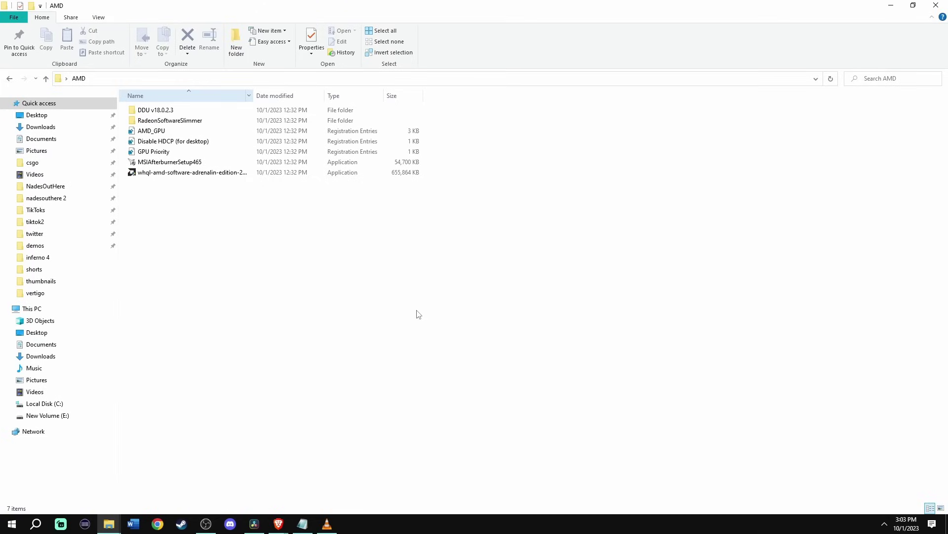
Merge the AMD_GPU, Disable HDCP and GPU Priority .reg files into the registry
drag(438, 128, 424, 155)
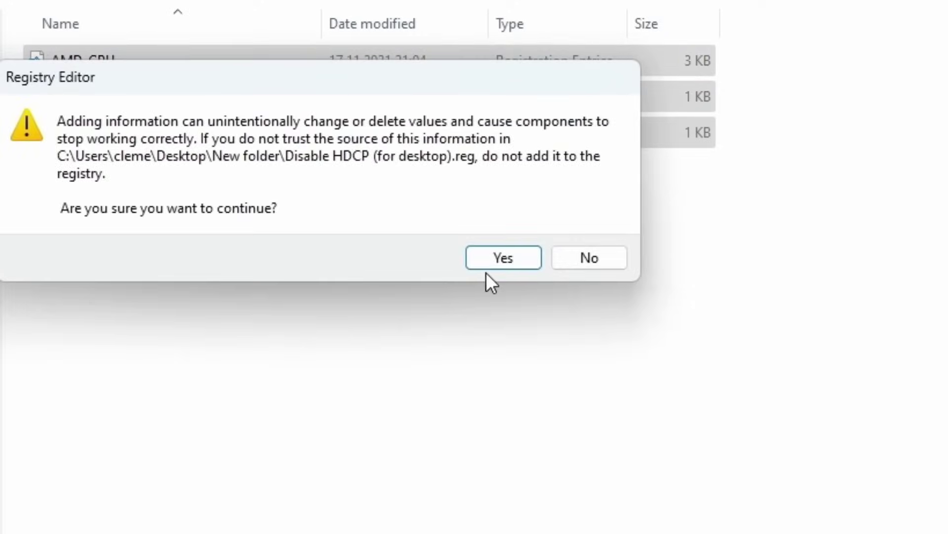
click(496, 264)
click(618, 221)
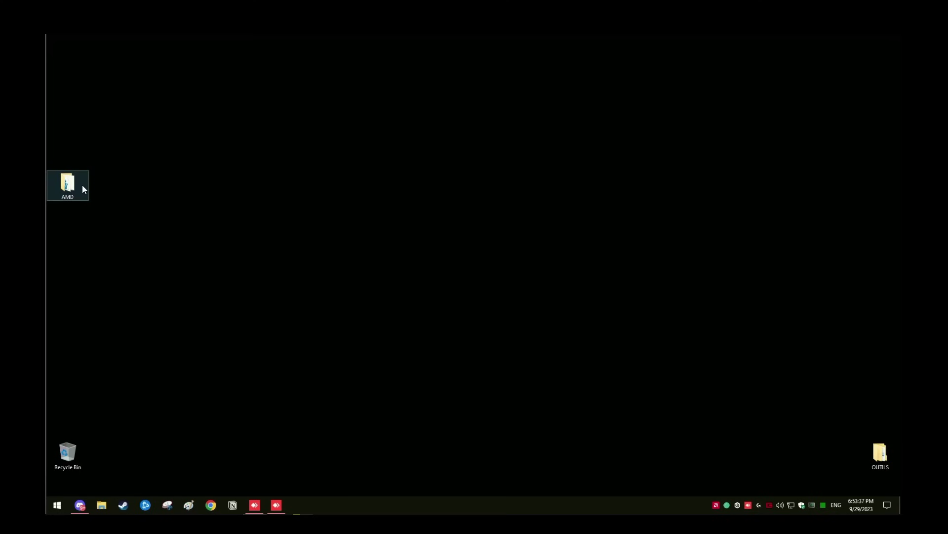
Run MSIAfterburnerSetup465 from the desktop AMD folder
double_click(82, 184)
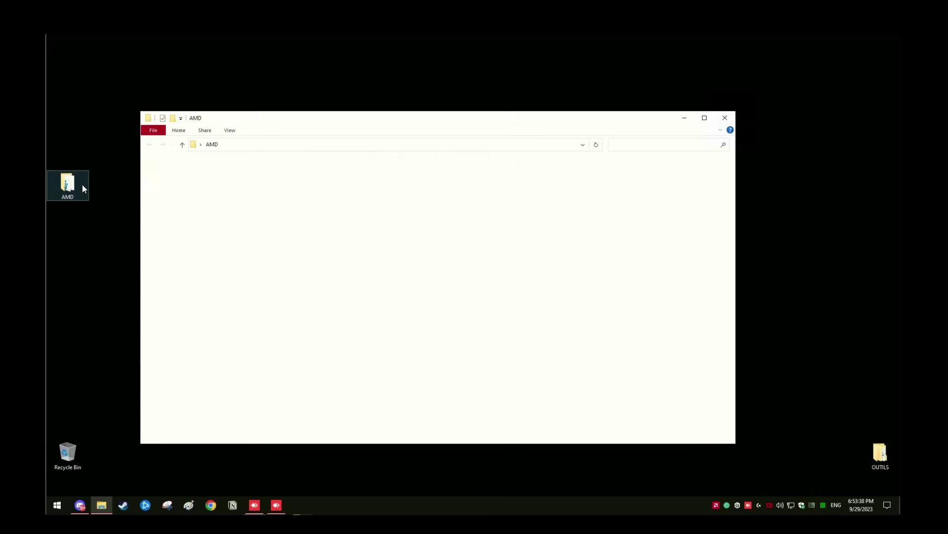
click(289, 212)
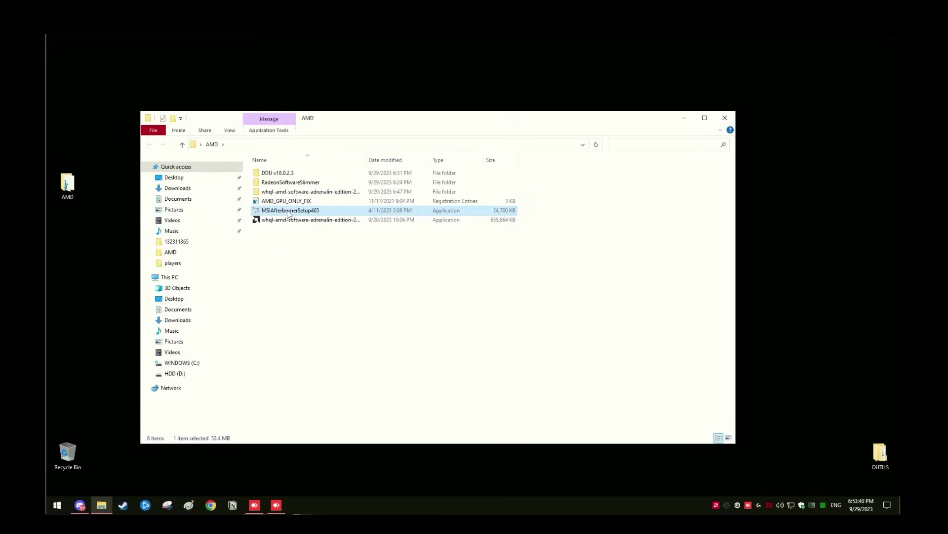
double_click(289, 213)
Install MSI Afterburner 4.6.5 with default components and location, then launch it
click(477, 288)
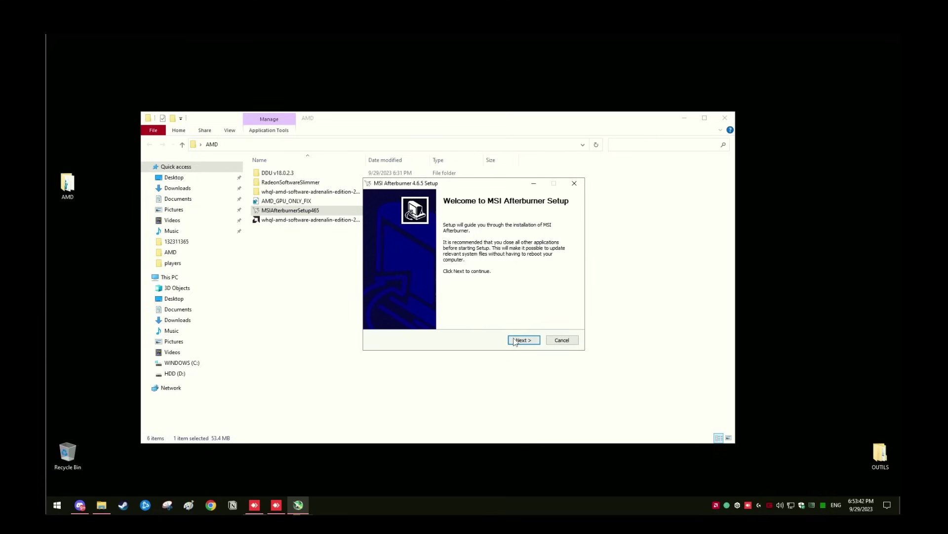
click(514, 341)
click(439, 310)
click(522, 340)
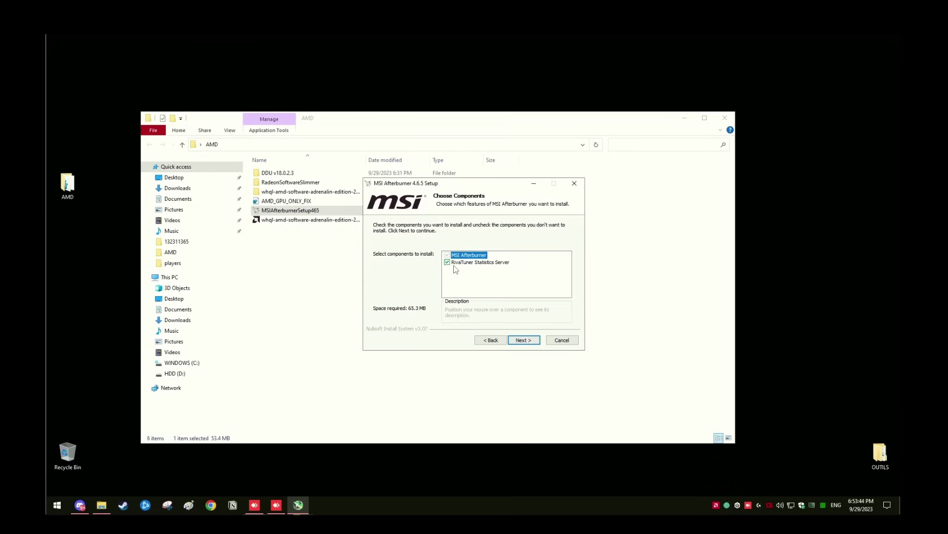
click(523, 340)
click(523, 340)
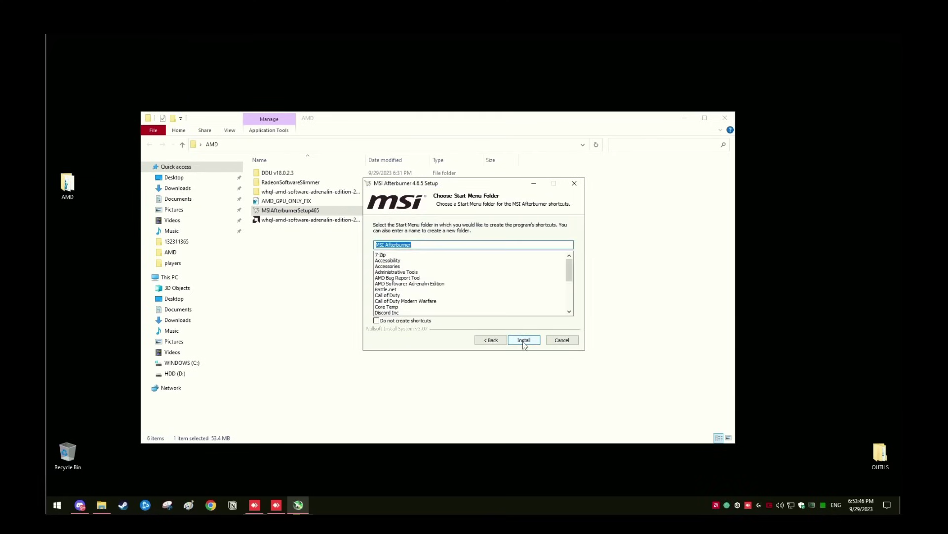
click(523, 340)
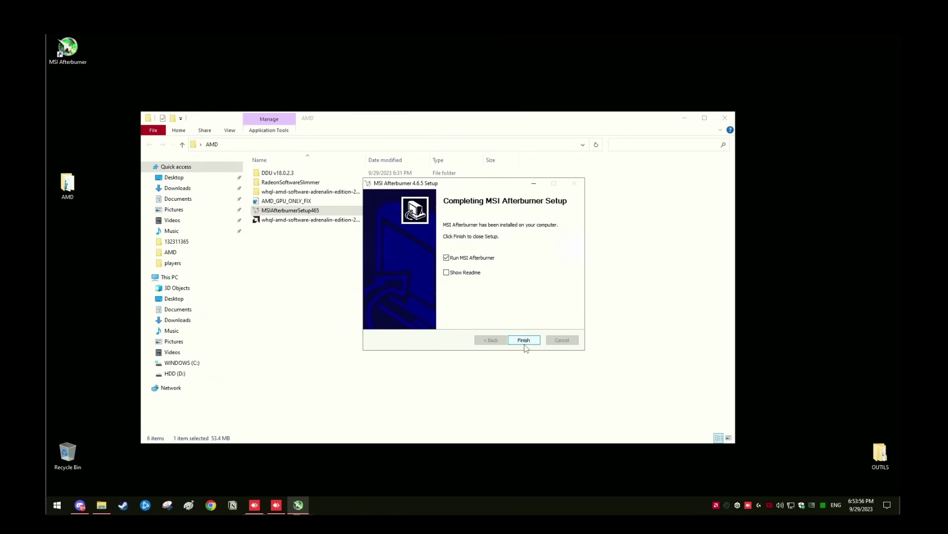
click(524, 340)
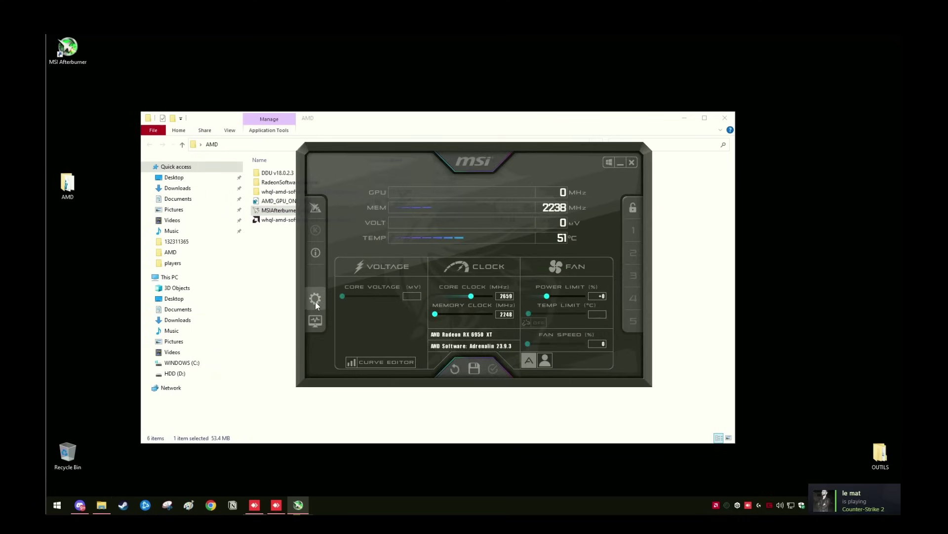
Tick Disable ULPS in MSI Afterburner properties and apply it
click(315, 299)
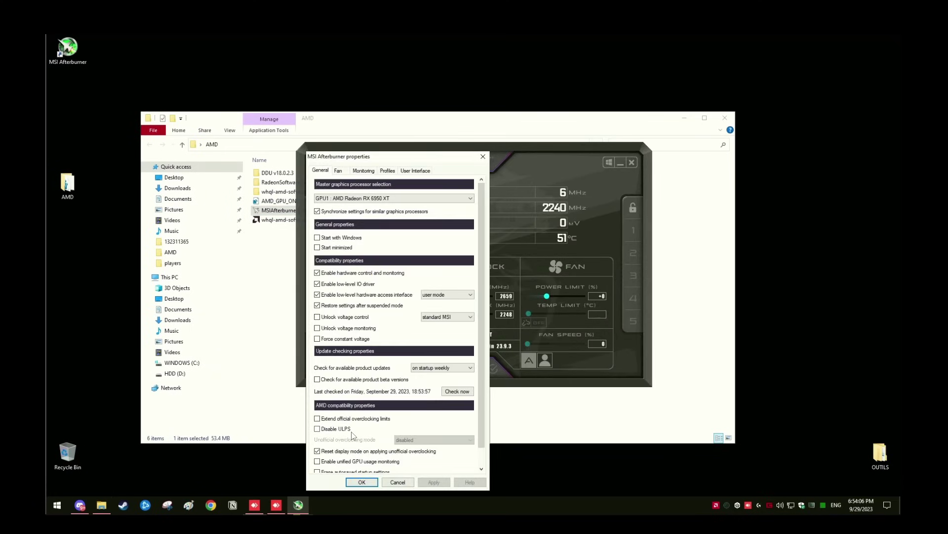
mouse_move(340, 431)
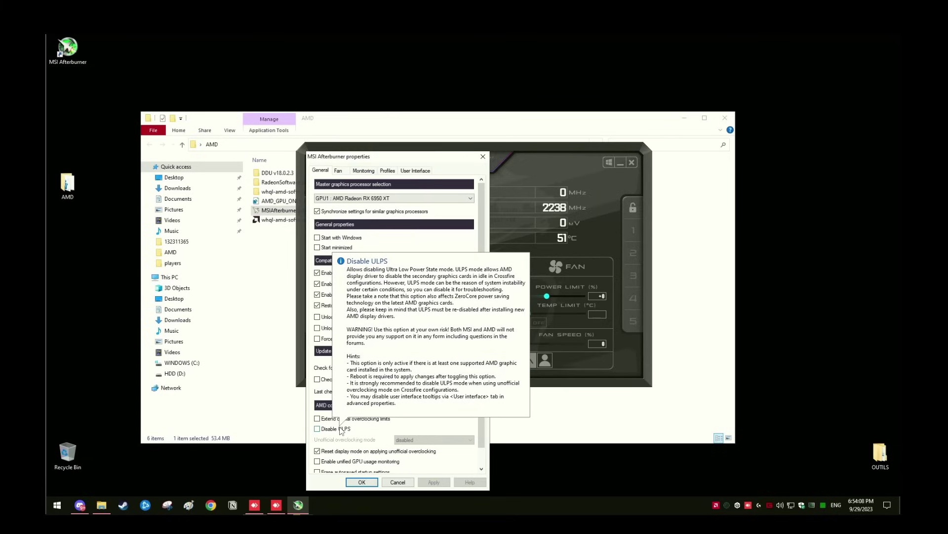
click(341, 429)
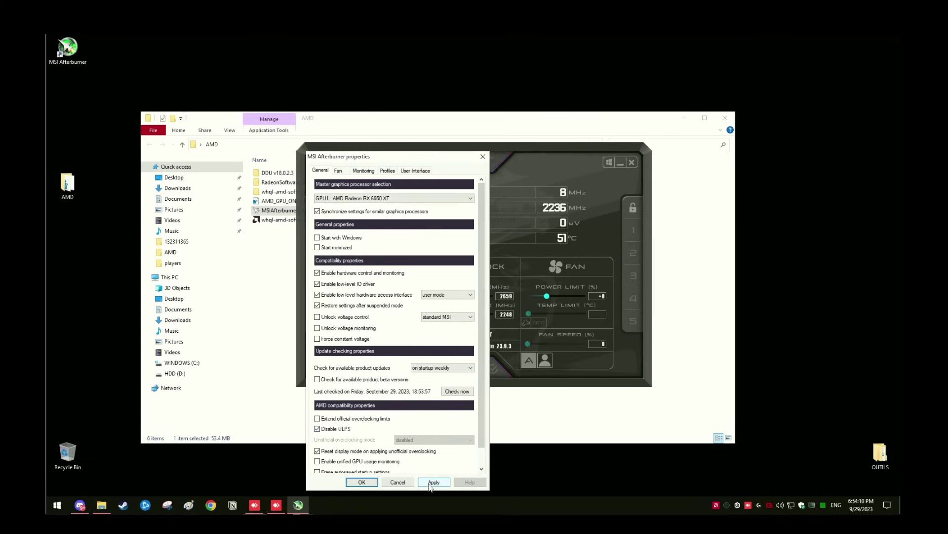
click(394, 482)
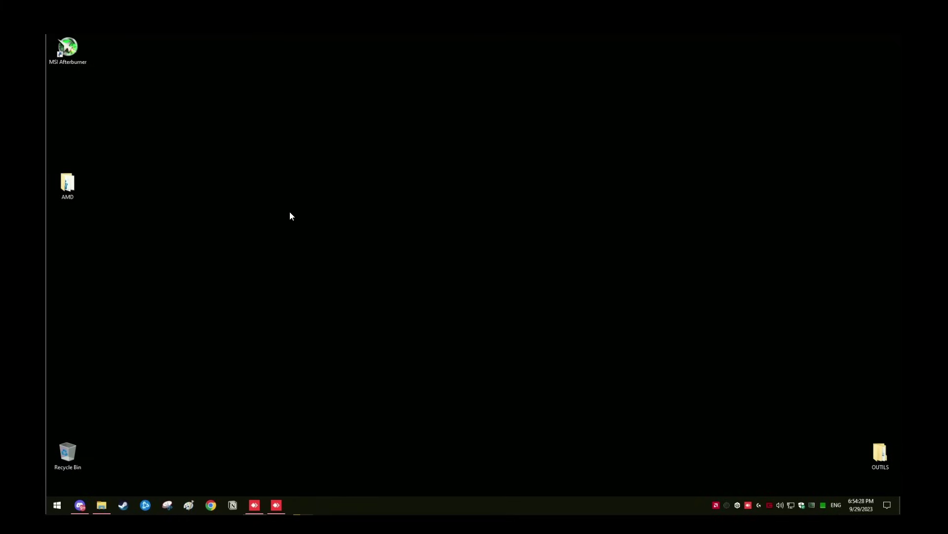
Open AMD Software, clear all notifications and set Check For Updates to Manual
right_click(290, 213)
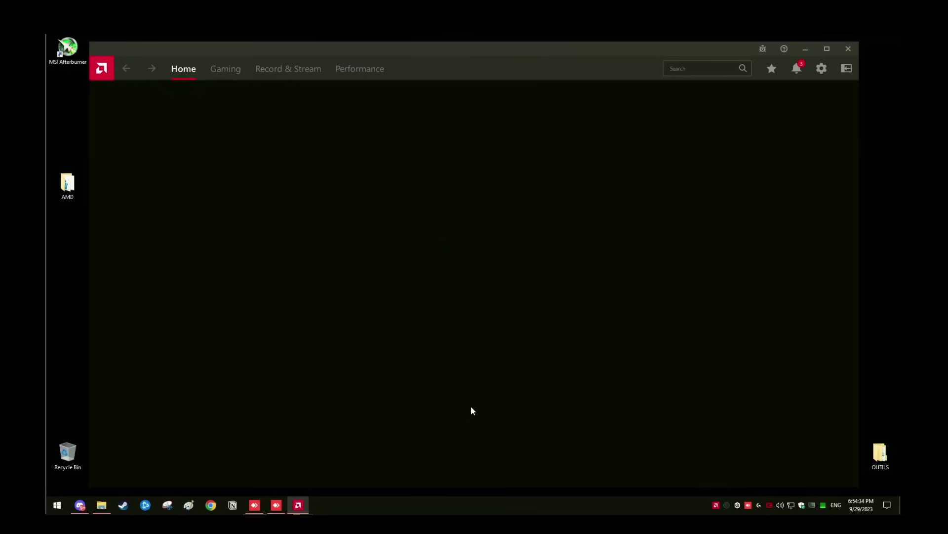
click(797, 67)
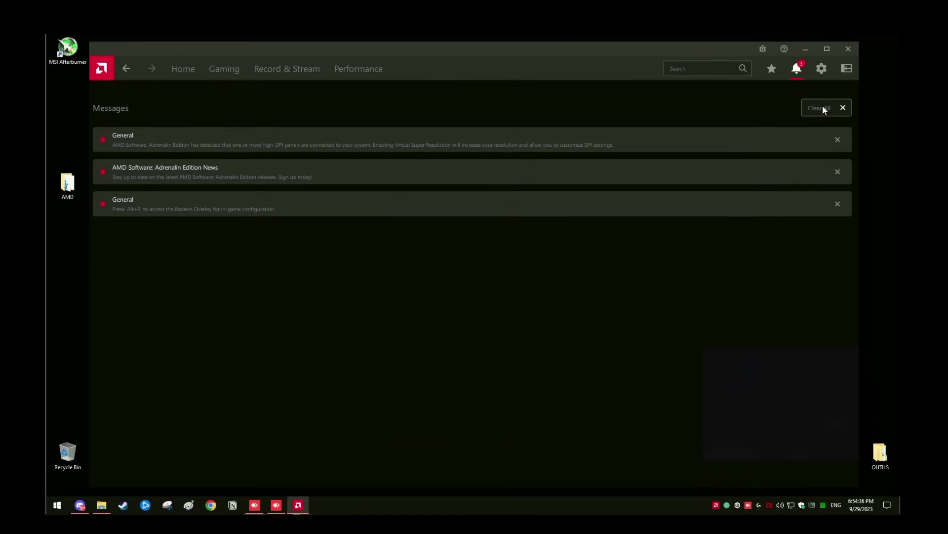
click(820, 108)
click(822, 74)
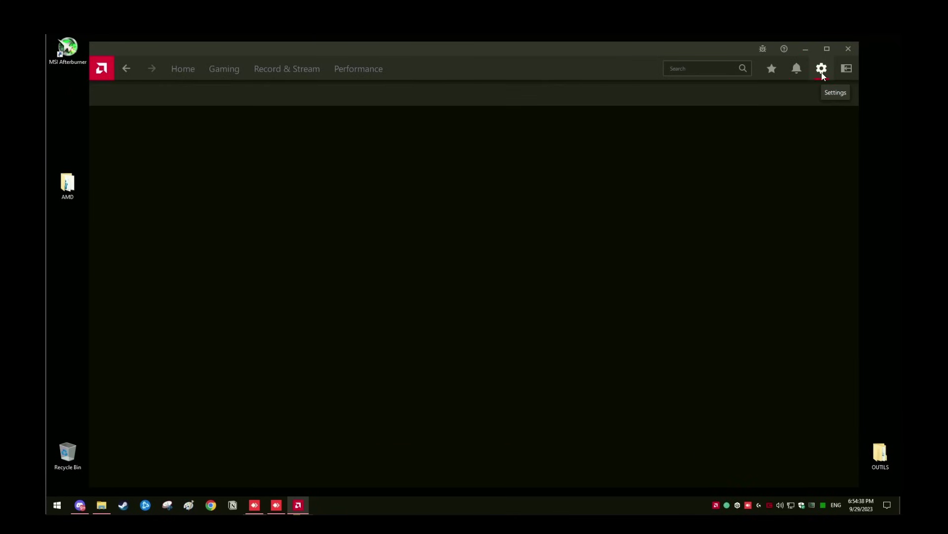
click(444, 278)
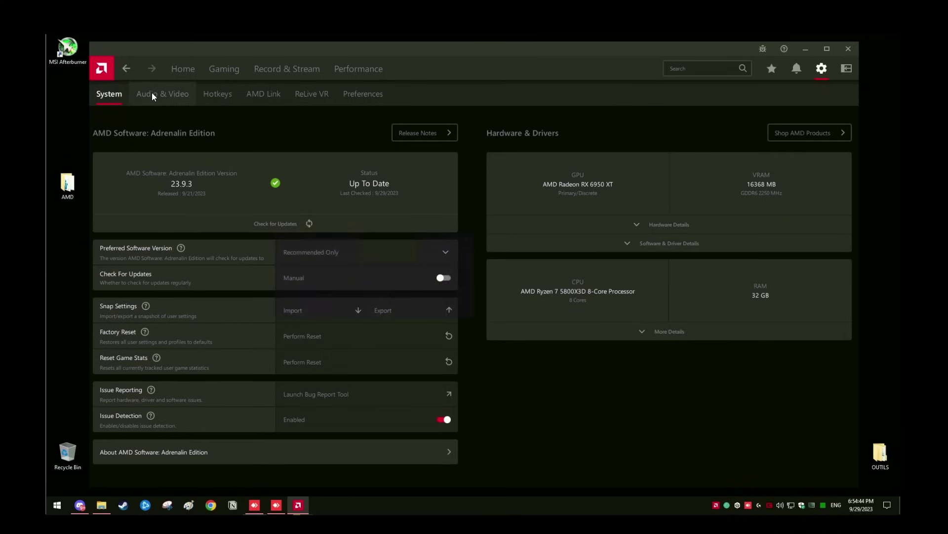
Disable In-Game Overlay, System Tray Menu, Advertisements, Toast Notifications and Animation & Effects
click(217, 94)
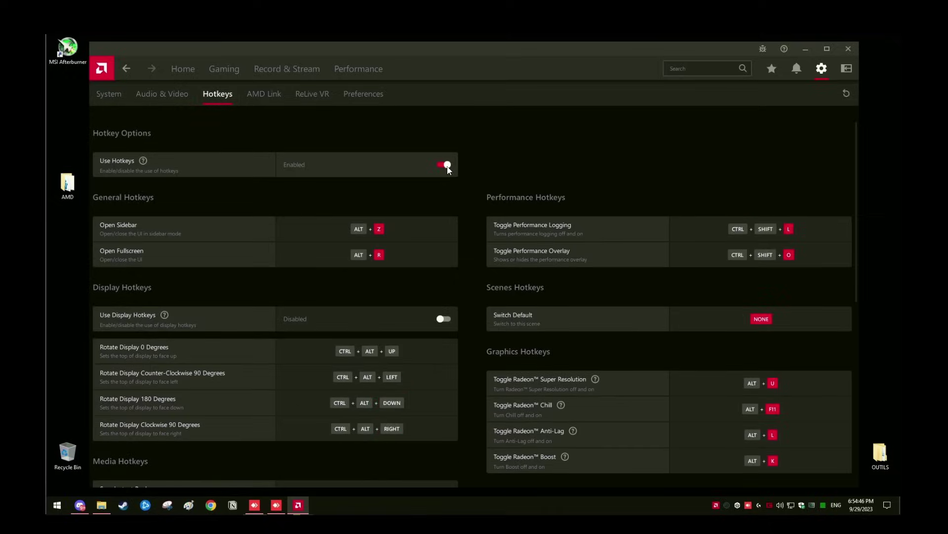
click(361, 94)
click(445, 245)
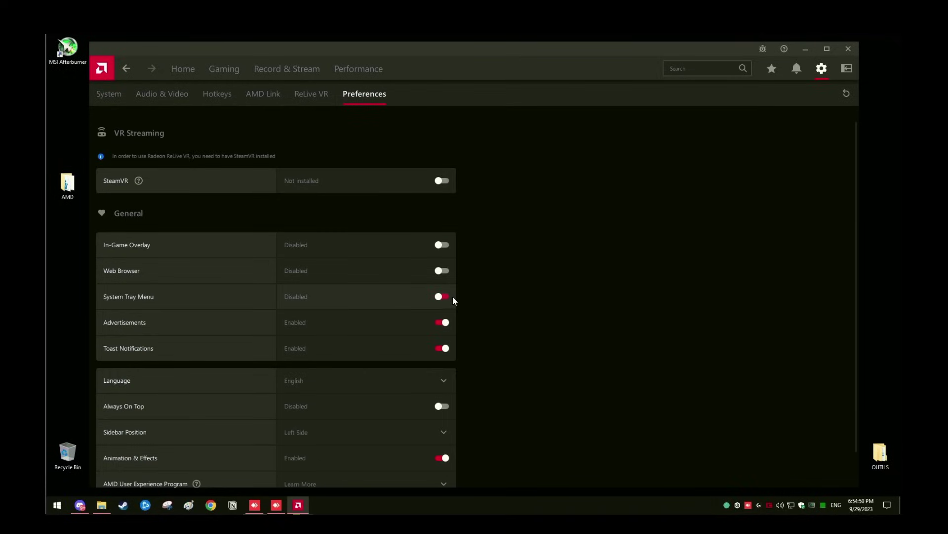
click(444, 296)
click(445, 322)
click(445, 348)
scroll(448, 368, down, 1)
click(442, 420)
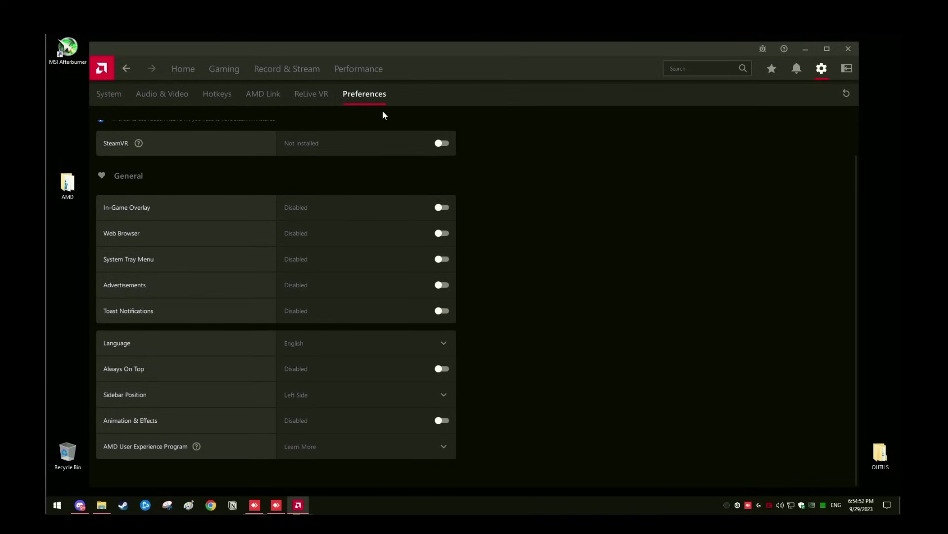
Hide all performance metrics and switch GPU tuning to Custom, accepting the warning
click(368, 69)
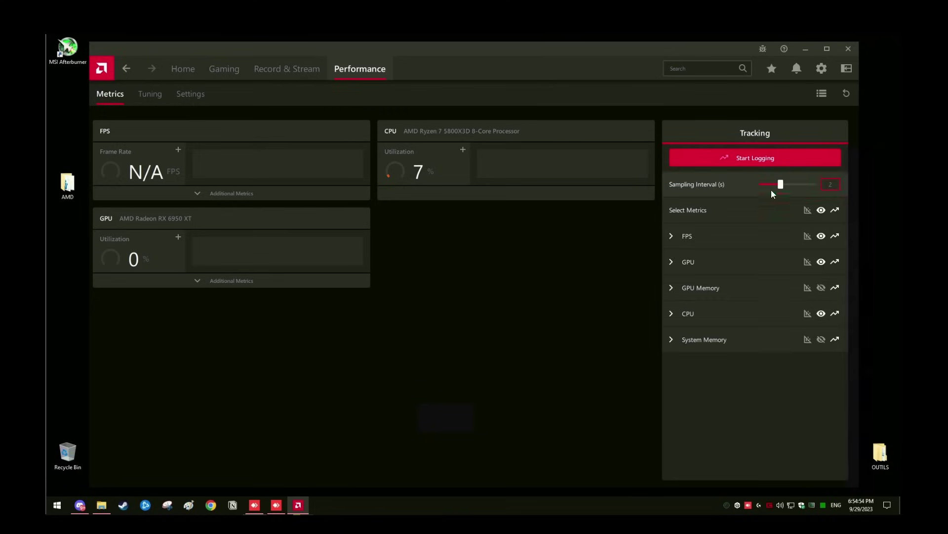
click(822, 211)
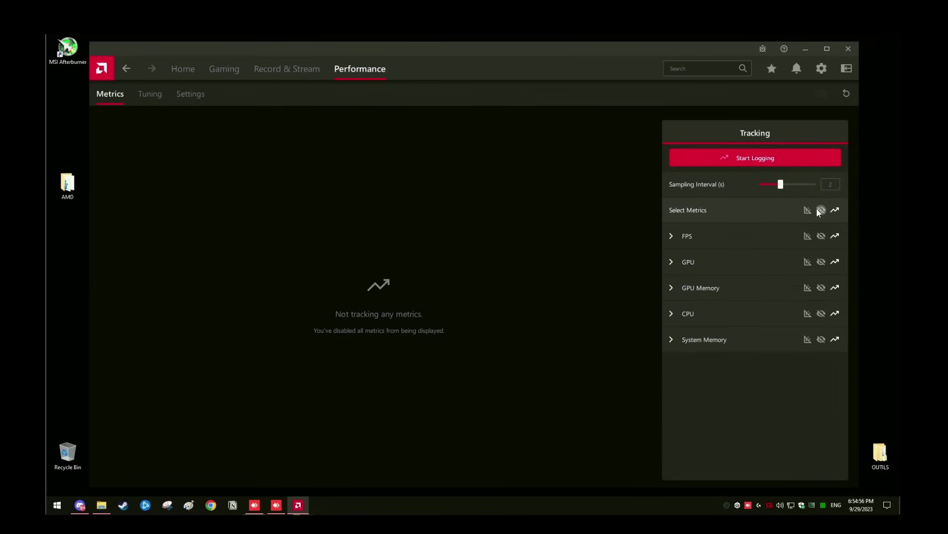
click(155, 97)
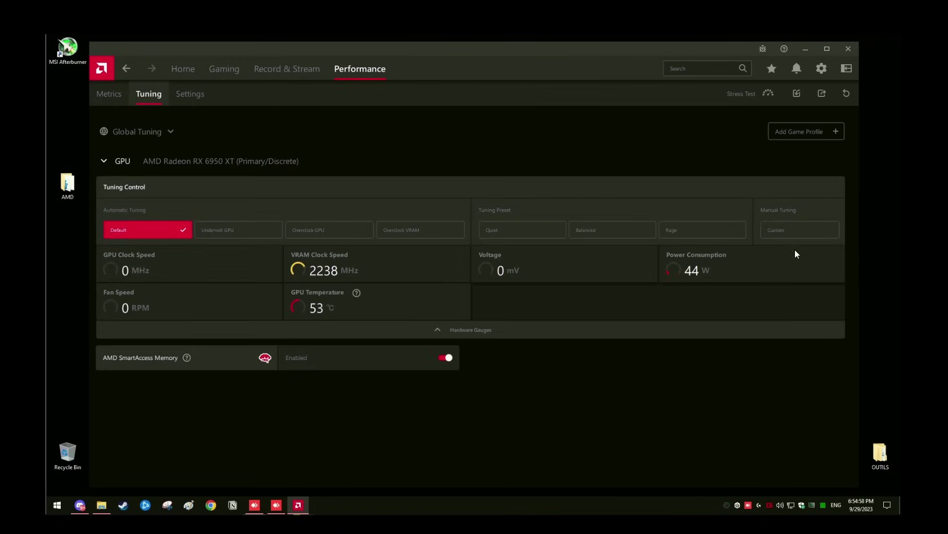
click(798, 231)
click(597, 354)
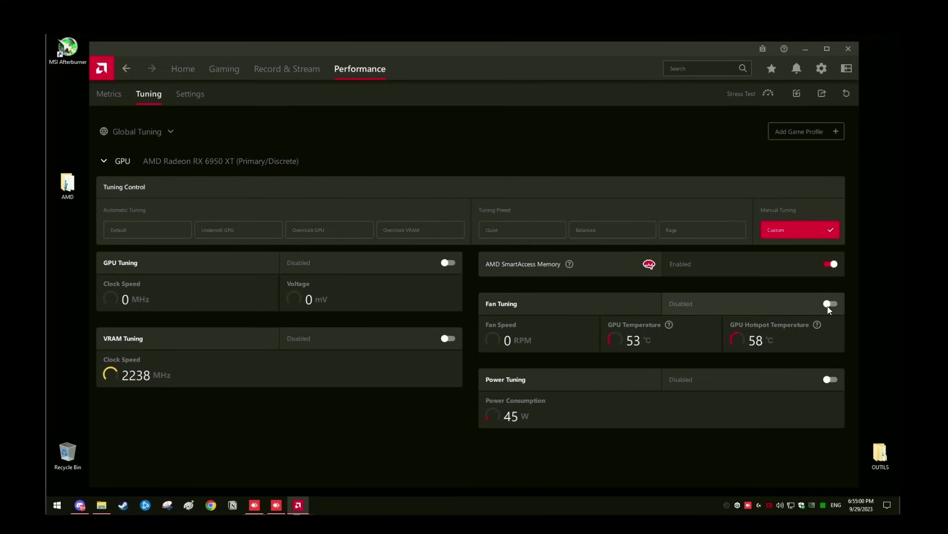
Enable Fan Tuning with Advanced Control, raise the fan curve points with the top at 100%, and apply
click(830, 304)
click(830, 382)
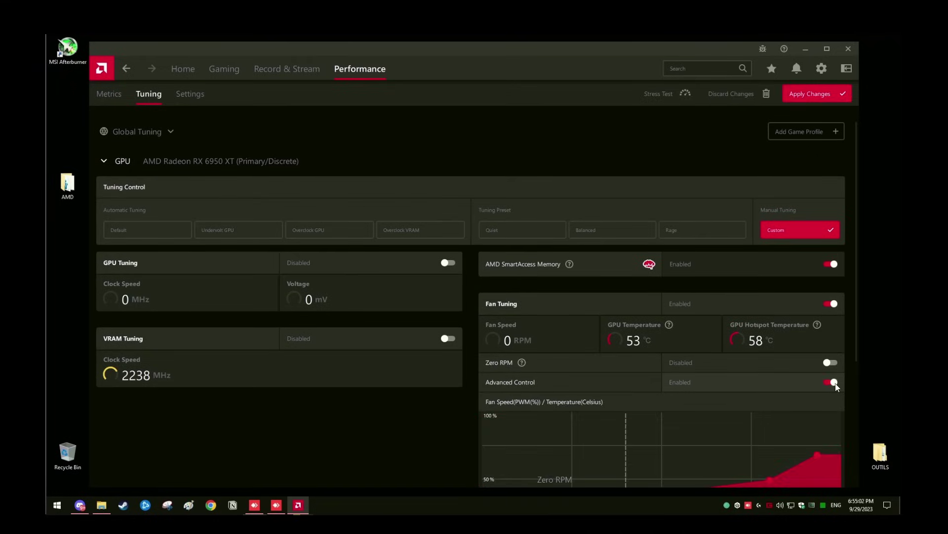
scroll(825, 379, down, 4)
drag(816, 266, 838, 222)
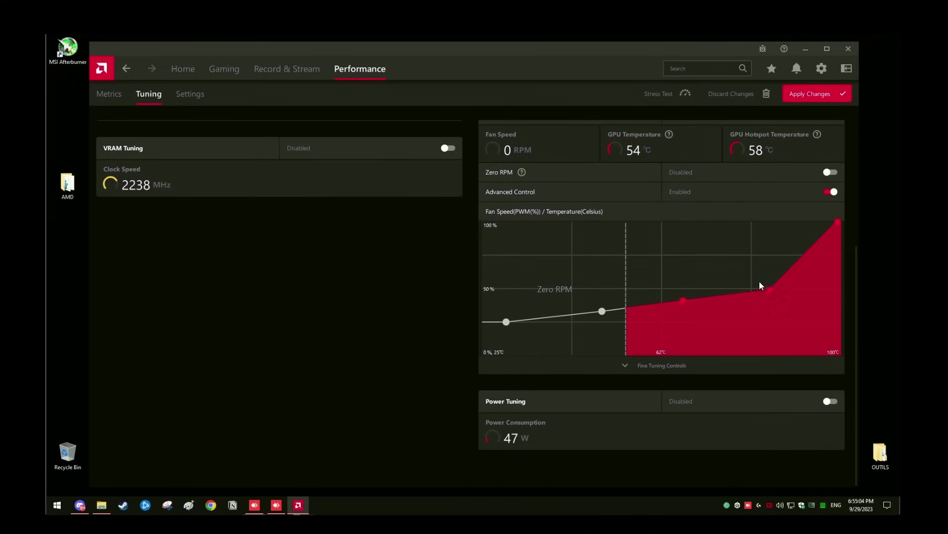
drag(768, 283, 771, 256)
drag(683, 299, 684, 282)
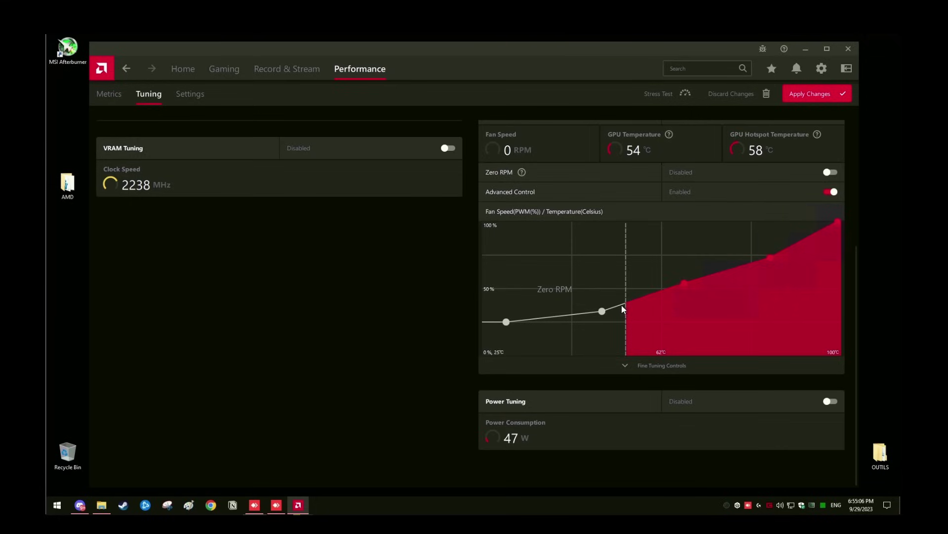
drag(602, 311, 588, 304)
drag(506, 321, 482, 322)
drag(588, 304, 589, 299)
drag(685, 284, 691, 272)
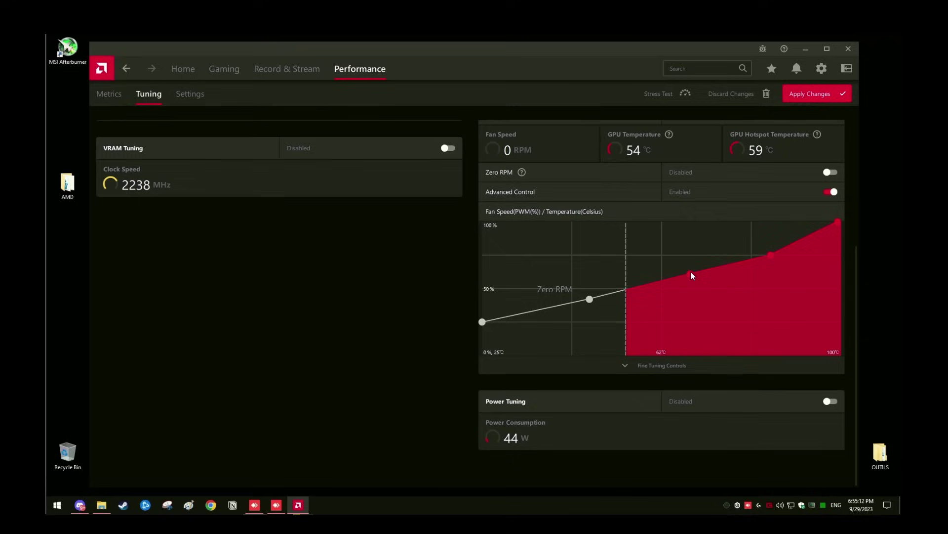
click(817, 95)
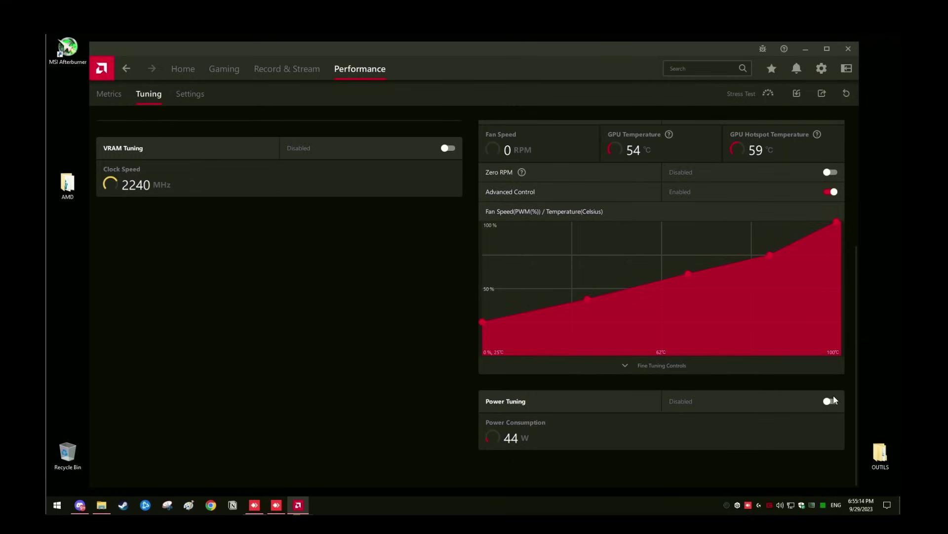
Enable Power Tuning, set the power limit to its 20% maximum, and apply
click(830, 401)
scroll(800, 430, down, 1)
drag(772, 452, 835, 451)
click(809, 95)
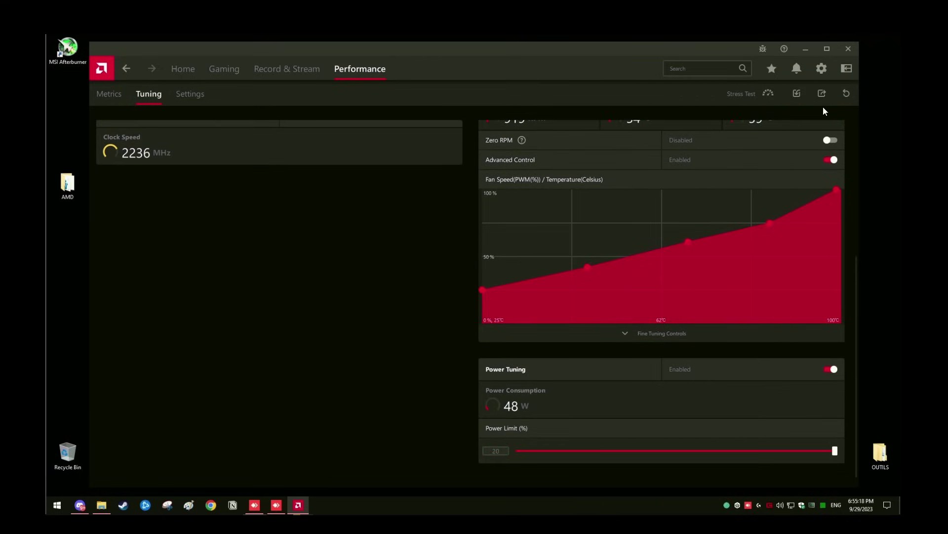
Remove the Counter-Strike 2 entry from the games library
click(223, 70)
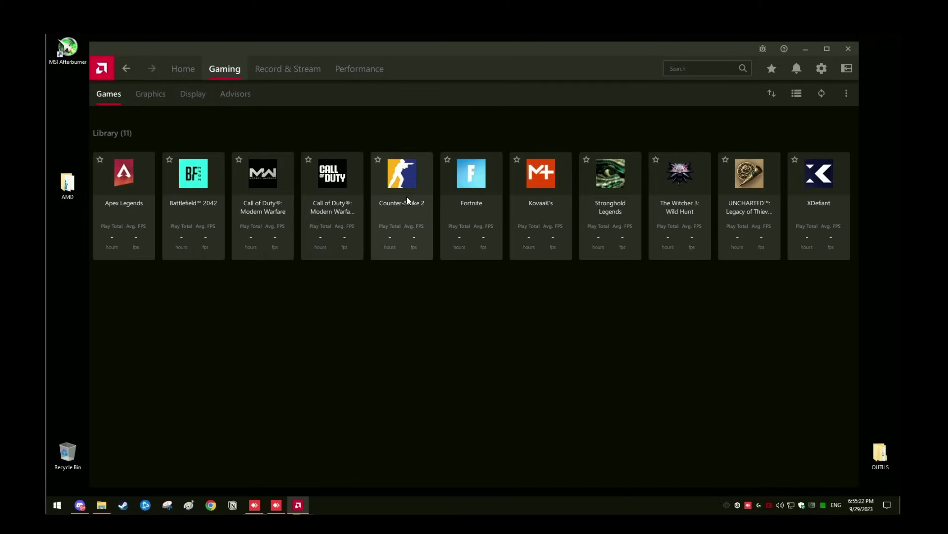
right_click(406, 197)
click(408, 317)
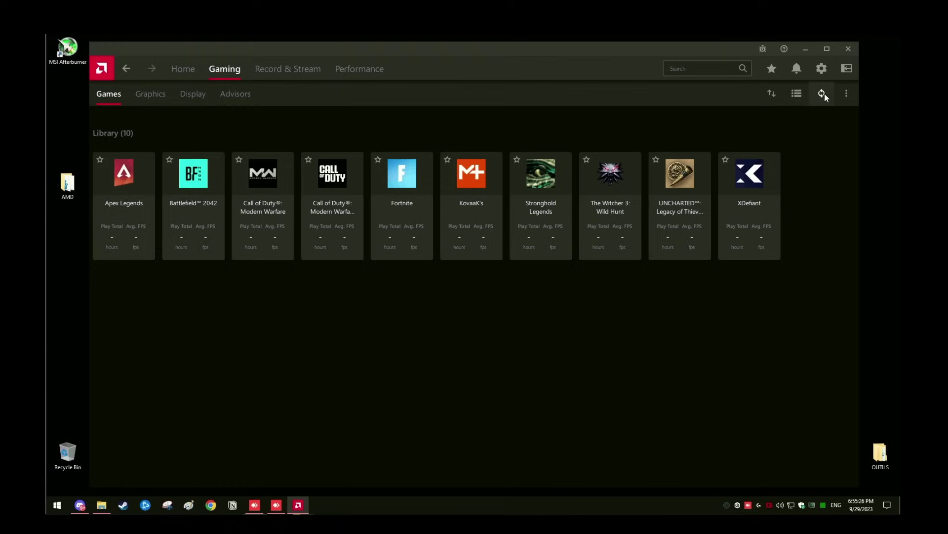
Start adding a game manually and browse to C:\Program Files (x86)\Steam
click(846, 94)
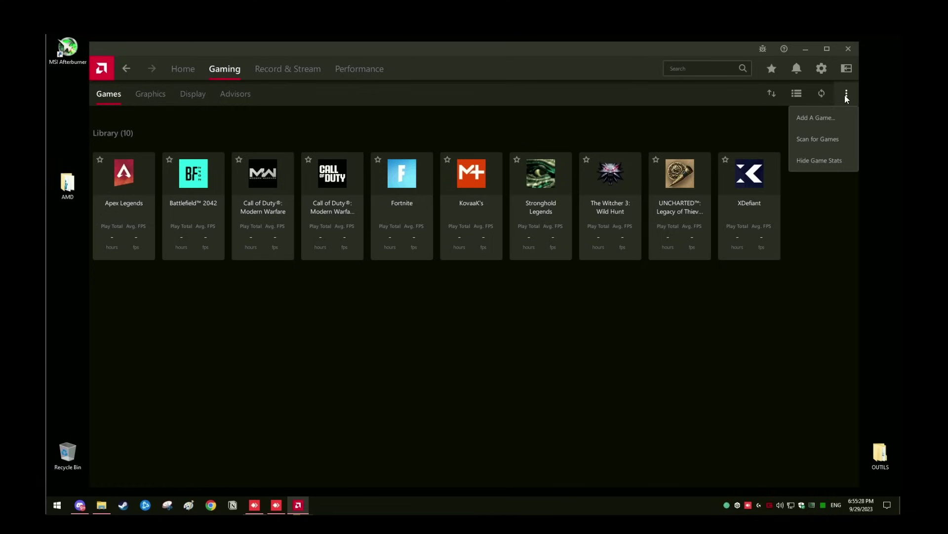
click(820, 117)
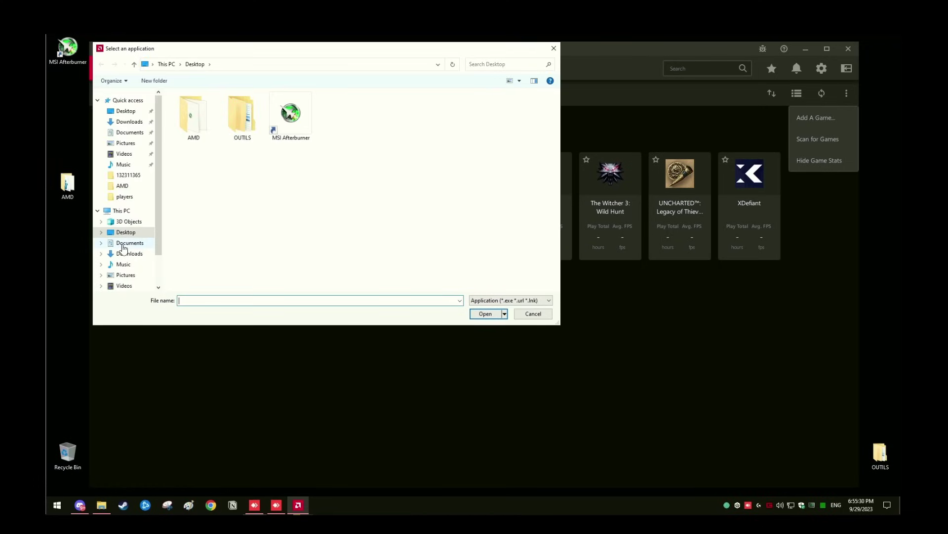
click(121, 210)
double_click(245, 207)
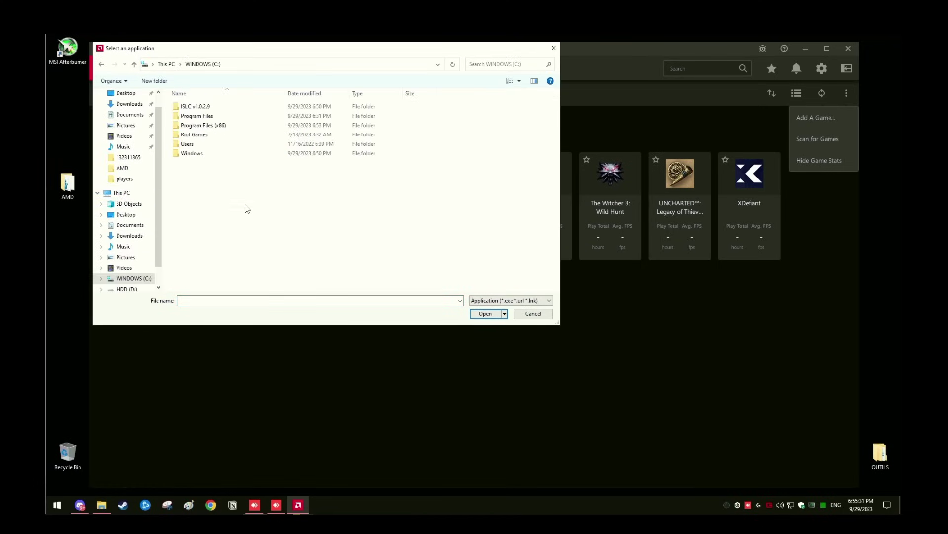
double_click(221, 128)
scroll(197, 205, down, 3)
double_click(189, 202)
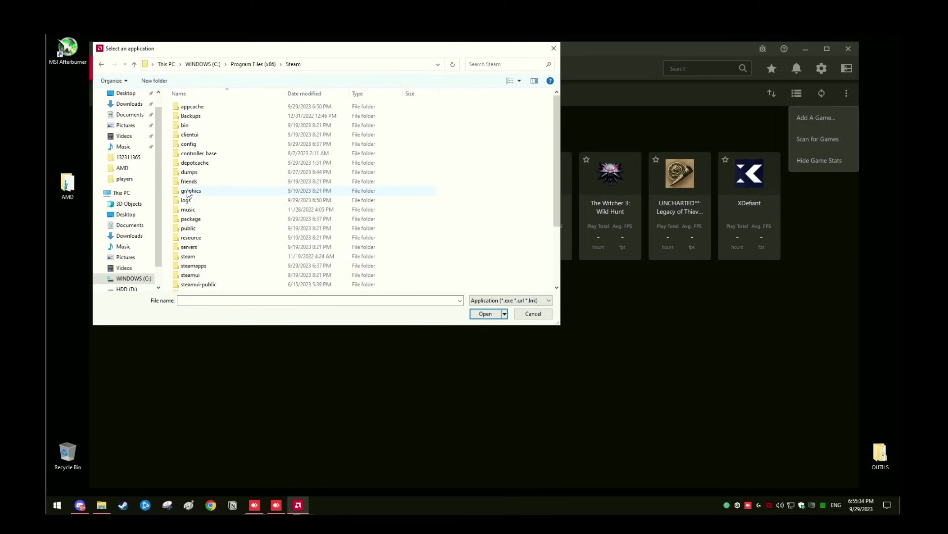
Add cs2.exe from steamapps\common\Counter-Strike Global Offensive\game\bin\win64 as a game
double_click(193, 265)
double_click(195, 108)
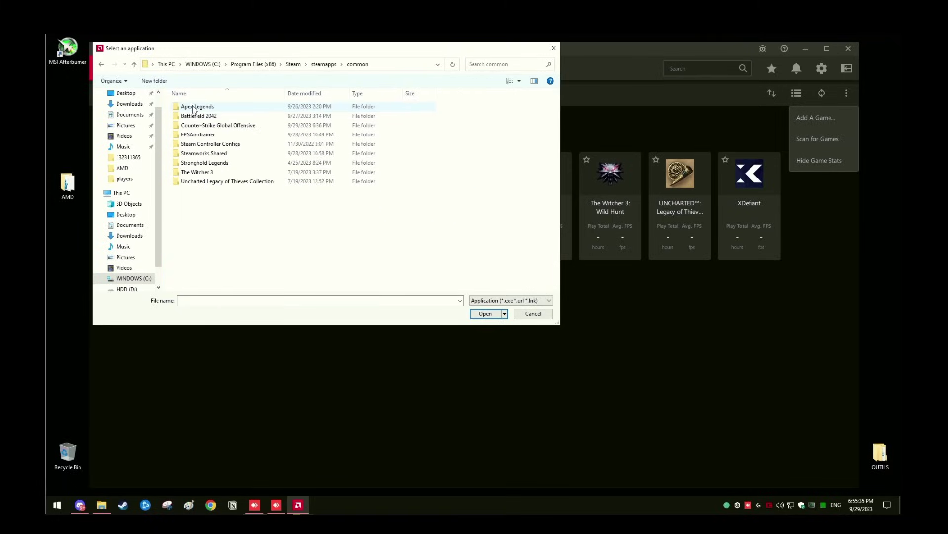
double_click(210, 126)
double_click(193, 115)
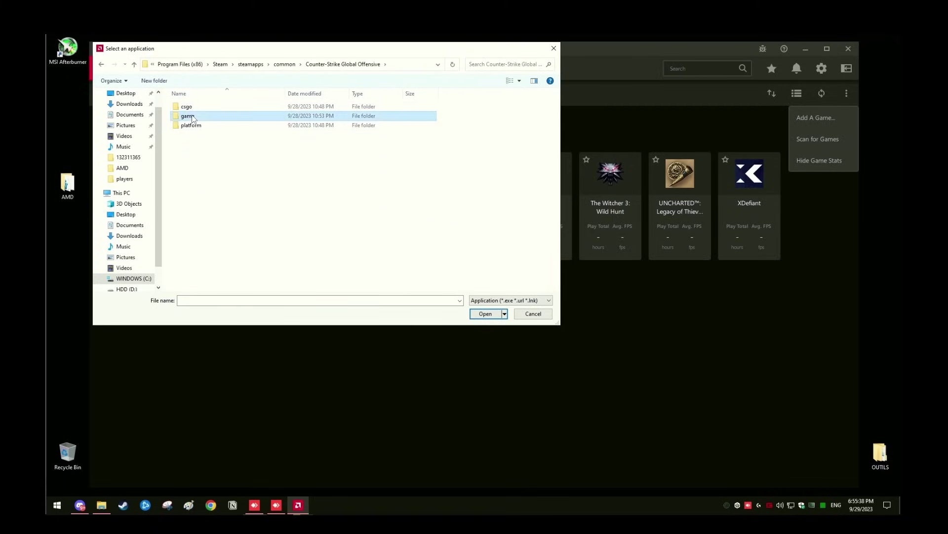
double_click(194, 107)
double_click(194, 106)
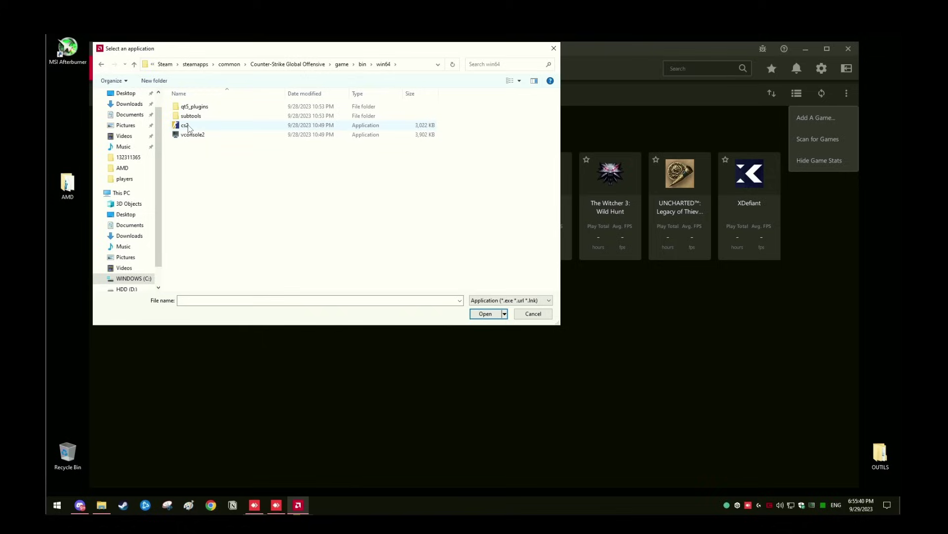
double_click(187, 126)
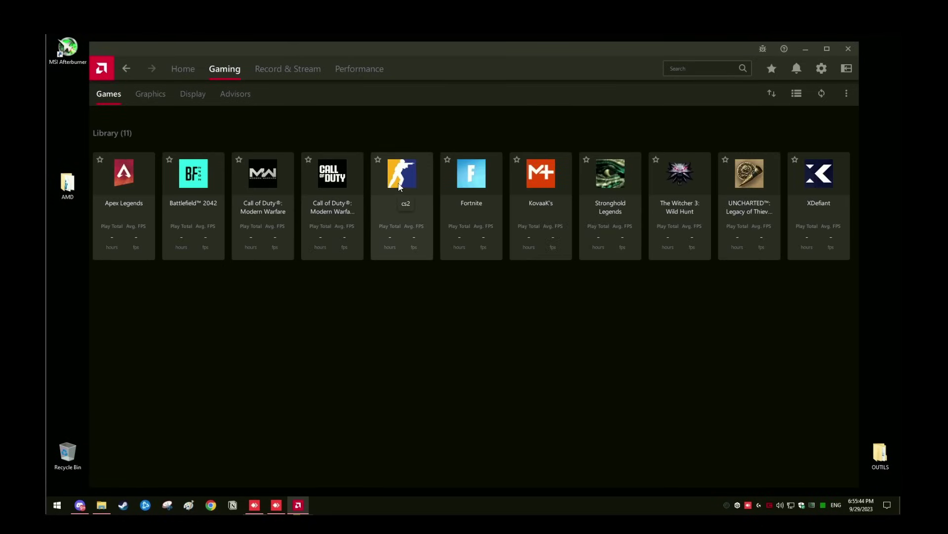
Turn on Radeon Anti-Lag in the cs2 game profile
click(400, 186)
scroll(295, 289, down, 2)
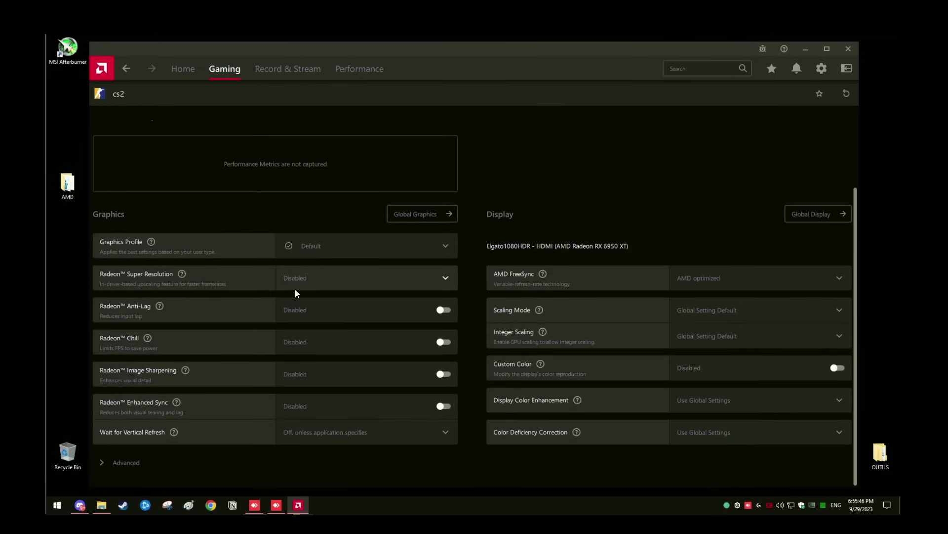
click(444, 309)
Under Advanced, disable Anisotropic Filtering, enable Surface Format Optimization, and set Tessellation Mode to Override application settings
click(123, 461)
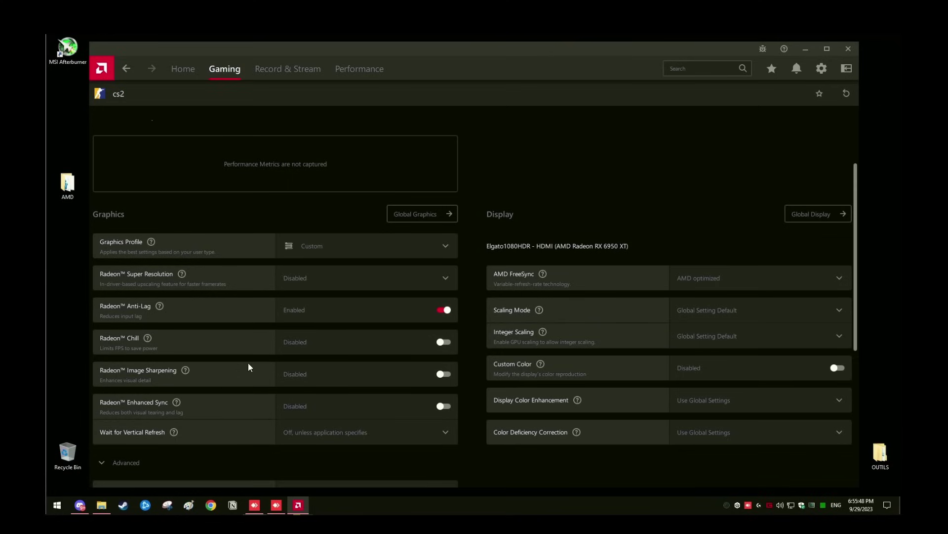
scroll(362, 310, down, 5)
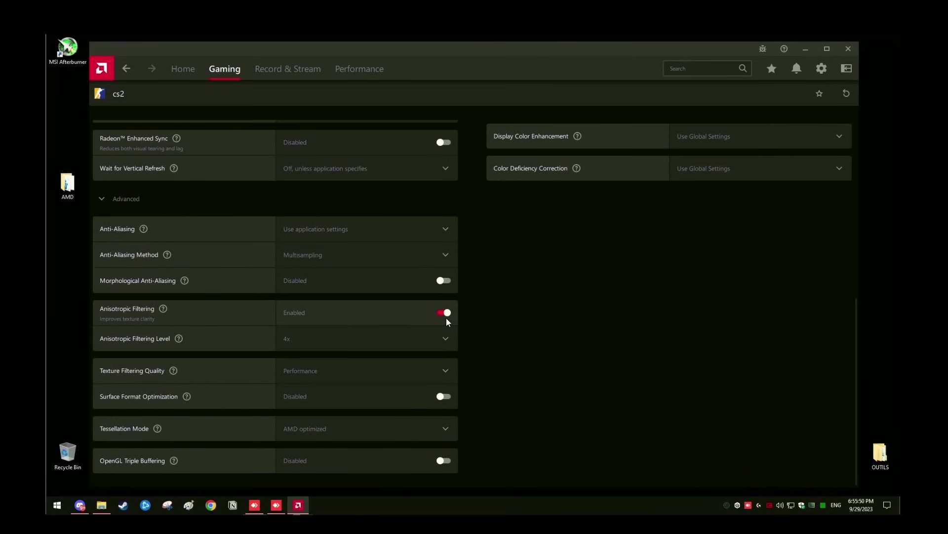
click(446, 317)
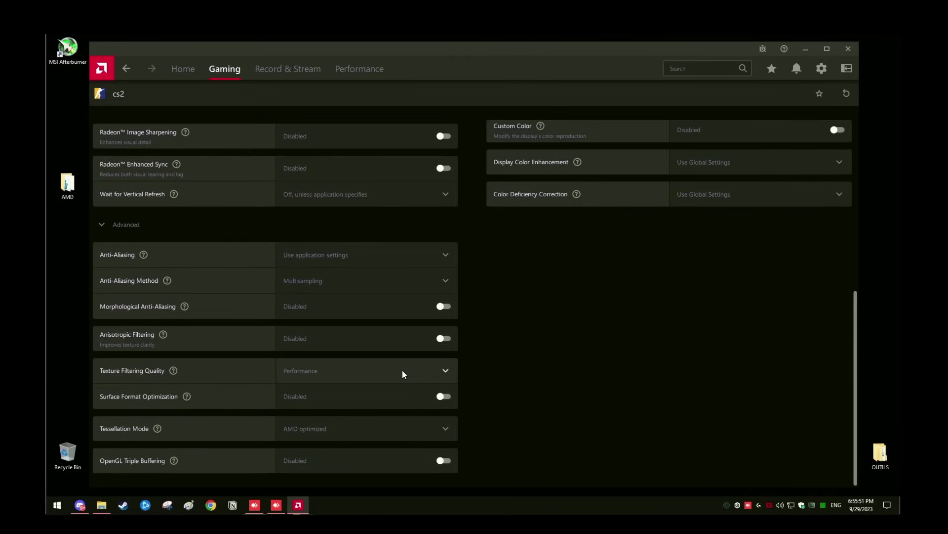
click(443, 396)
click(371, 428)
click(318, 476)
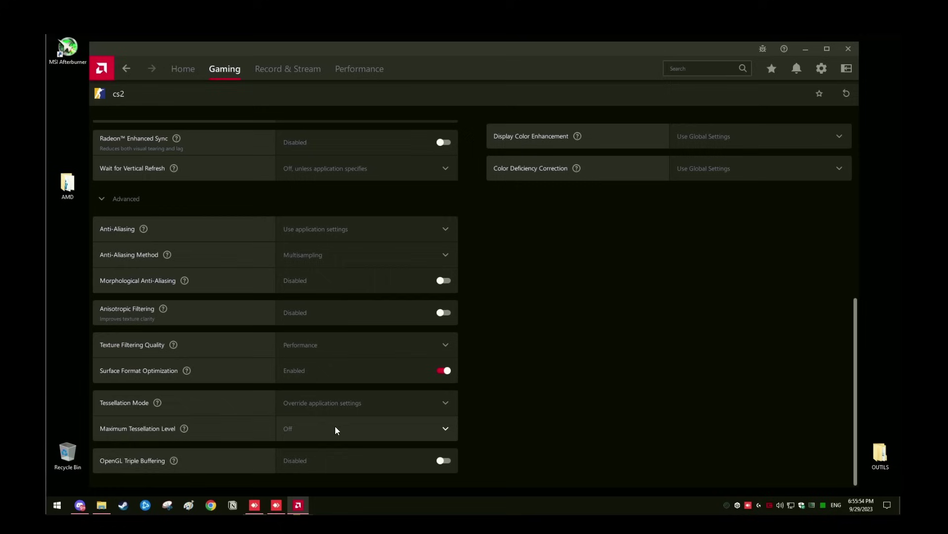
Try Custom Color with display saturation at 176, then turn Custom Color back off
scroll(499, 289, up, 5)
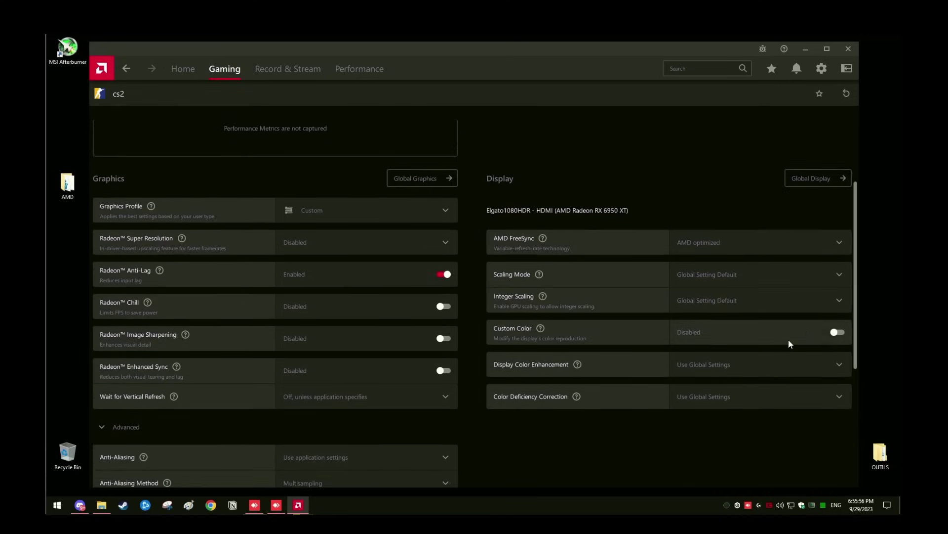
click(840, 349)
scroll(789, 457, down, 2)
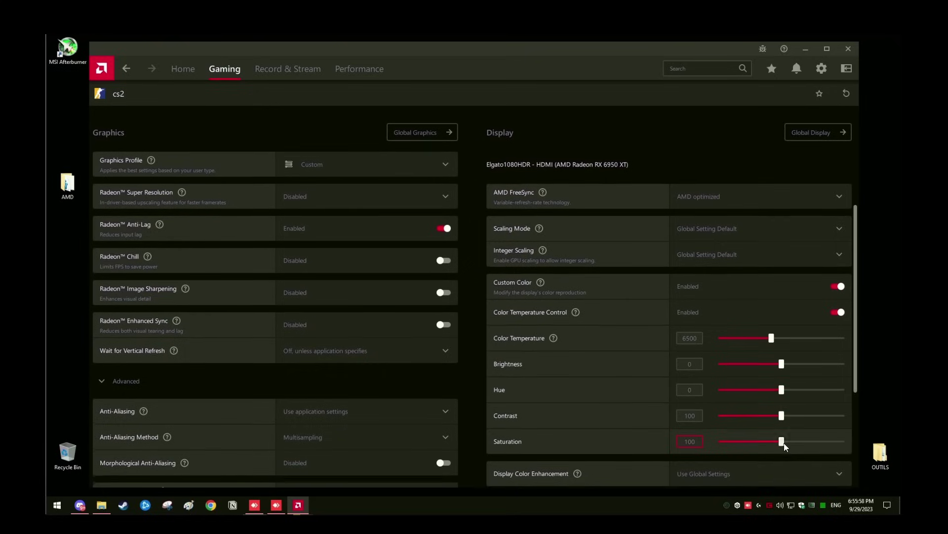
drag(786, 441, 813, 441)
click(838, 285)
scroll(599, 307, up, 4)
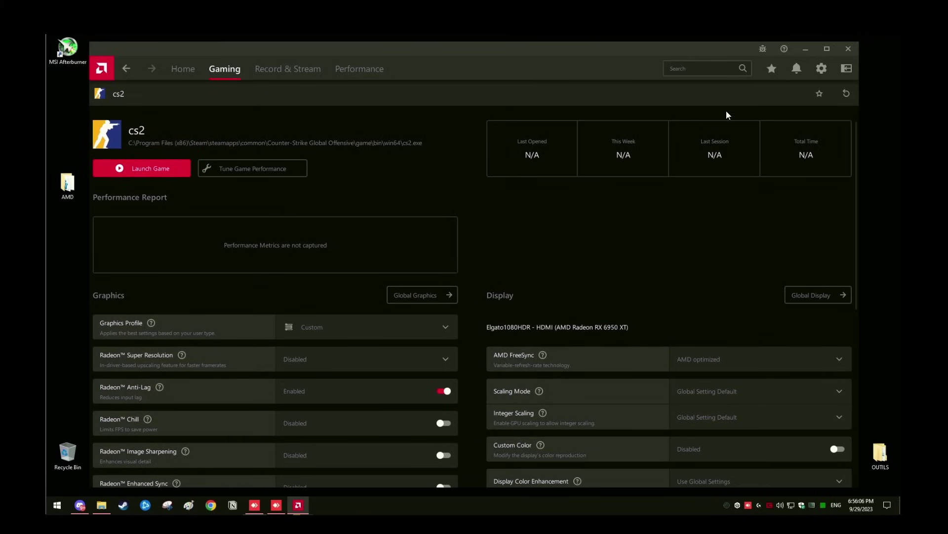
scroll(630, 261, down, 3)
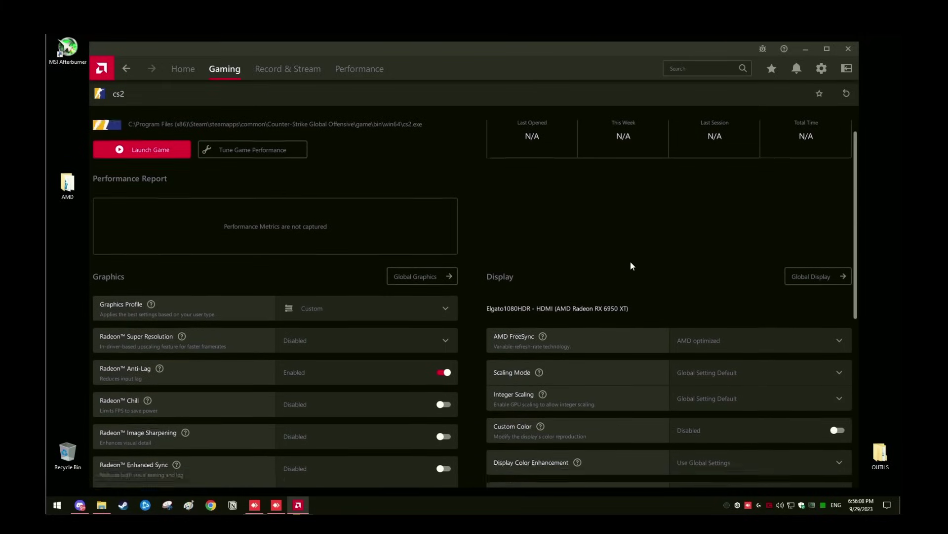
scroll(696, 261, up, 5)
scroll(707, 253, down, 8)
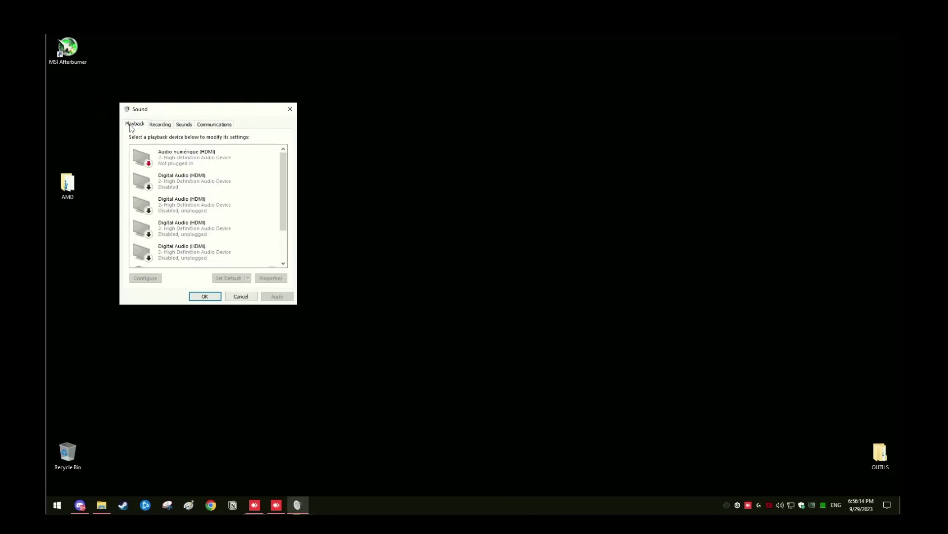
Uncheck Show Disabled Devices from a playback device's context menu
right_click(186, 160)
click(197, 176)
scroll(207, 207, down, 1)
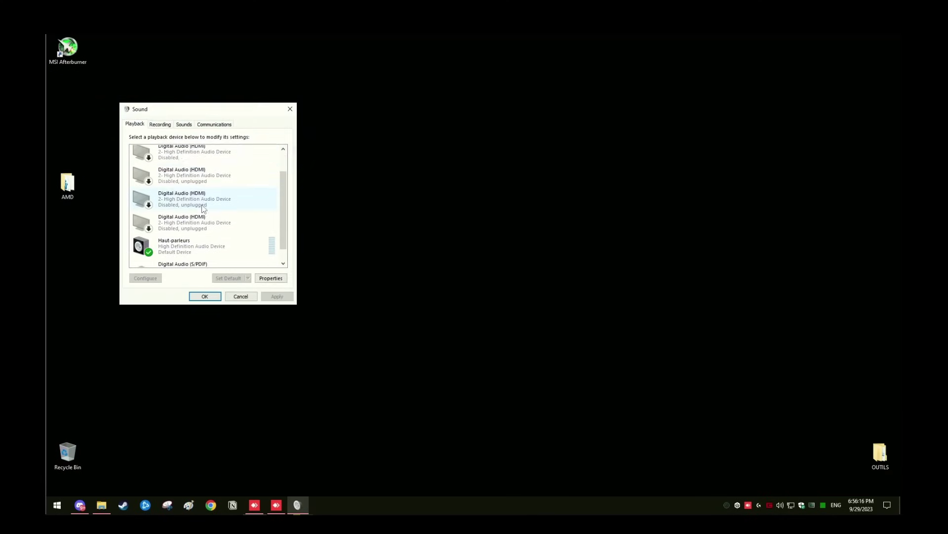
right_click(183, 180)
click(198, 230)
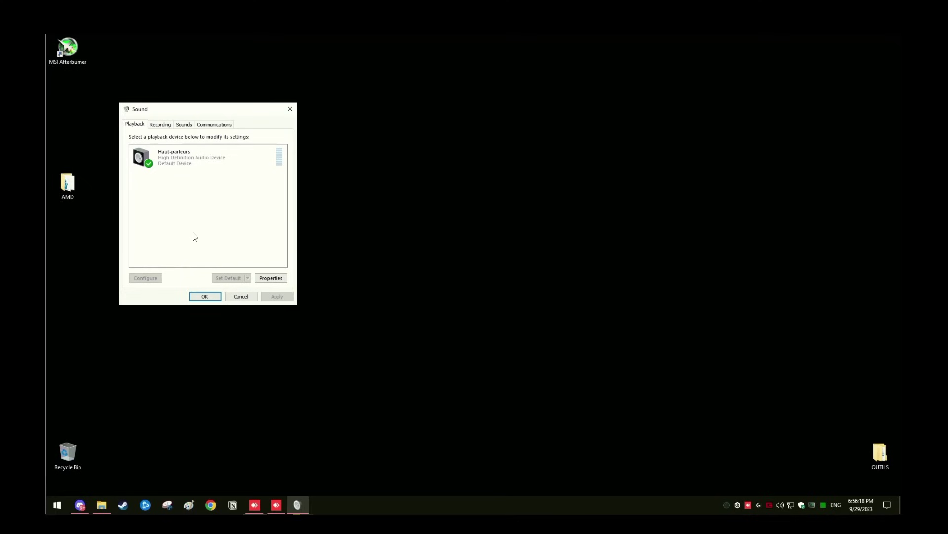
Show disabled devices again, then reopen the device menu to hide them
right_click(192, 194)
click(203, 194)
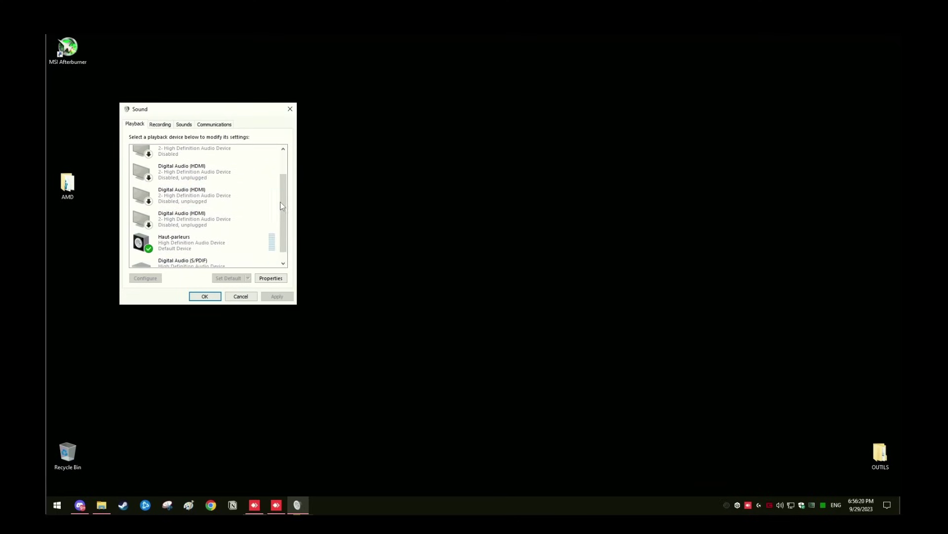
drag(281, 202, 271, 184)
scroll(204, 184, down, 2)
right_click(204, 181)
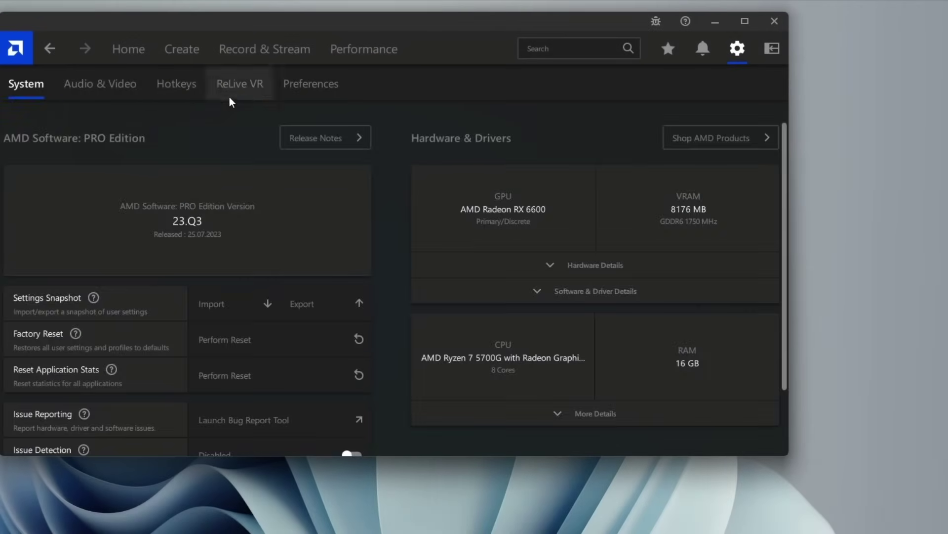
Turn on Show Metrics Overlay on the Performance > Metrics Overlay tab
click(313, 83)
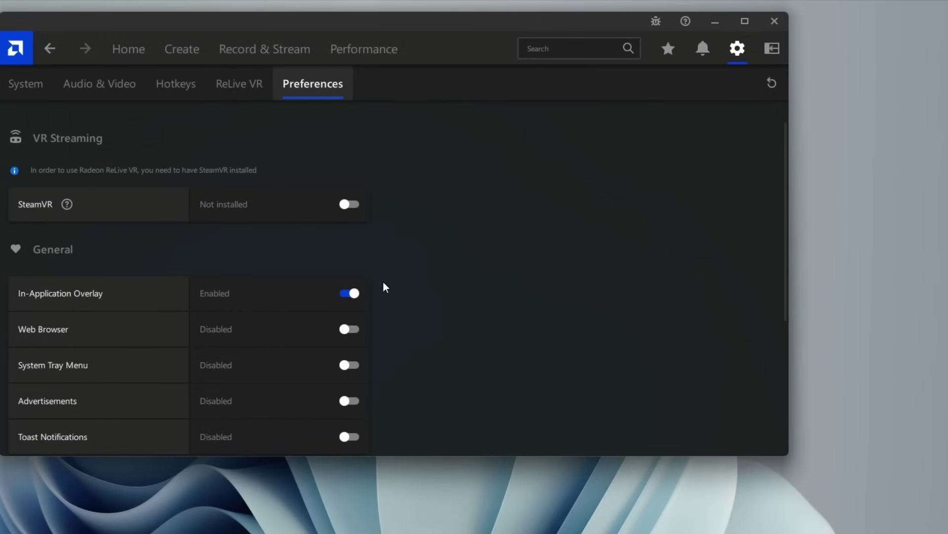
click(392, 51)
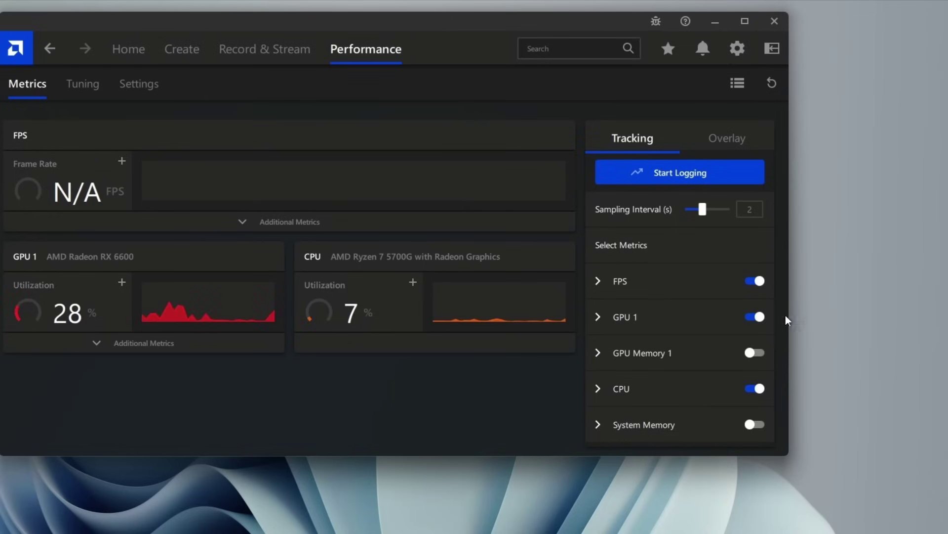
click(727, 137)
click(755, 177)
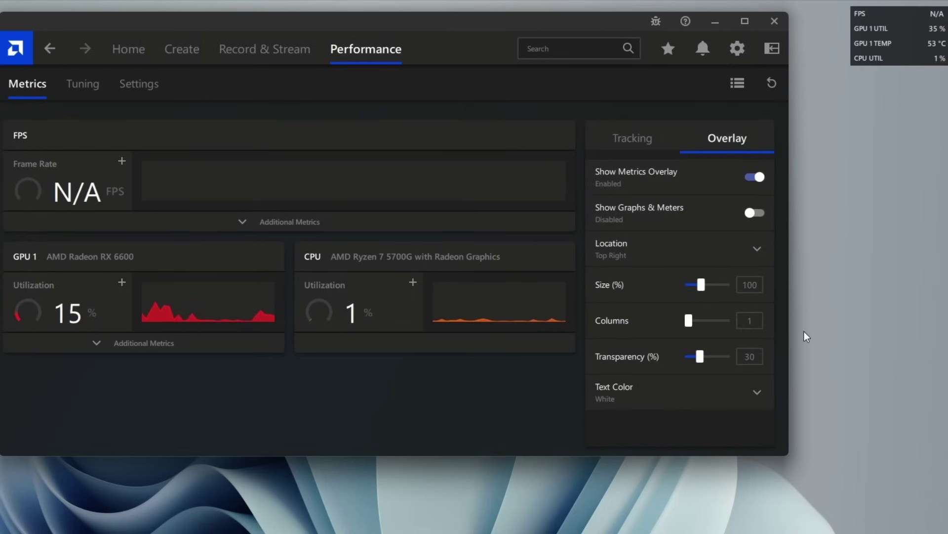
click(758, 177)
click(757, 177)
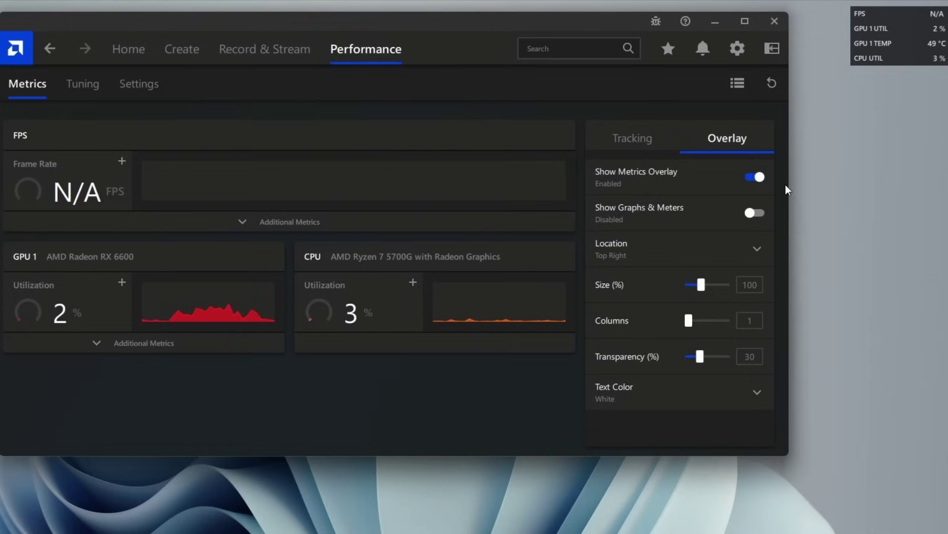
Stop tracking GPU 1 and CPU metrics, leaving only FPS
click(637, 140)
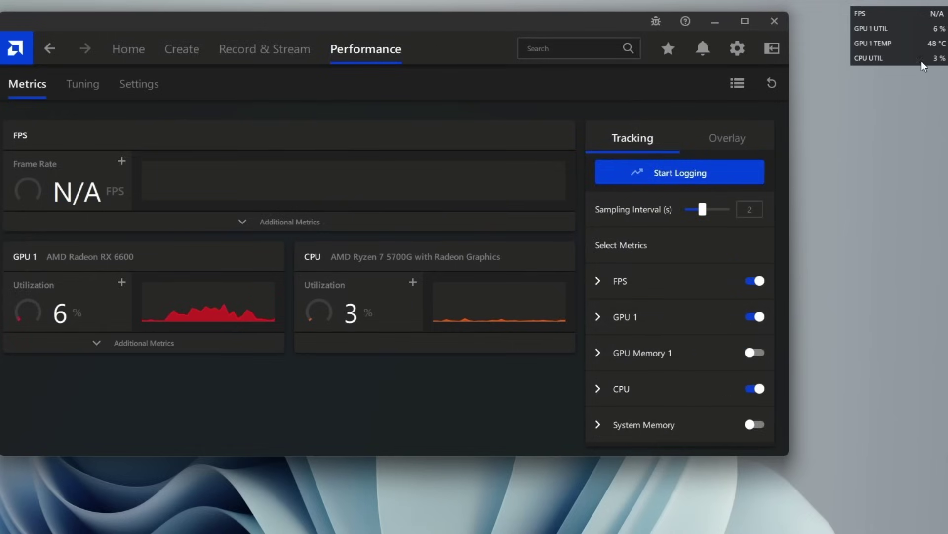
click(756, 317)
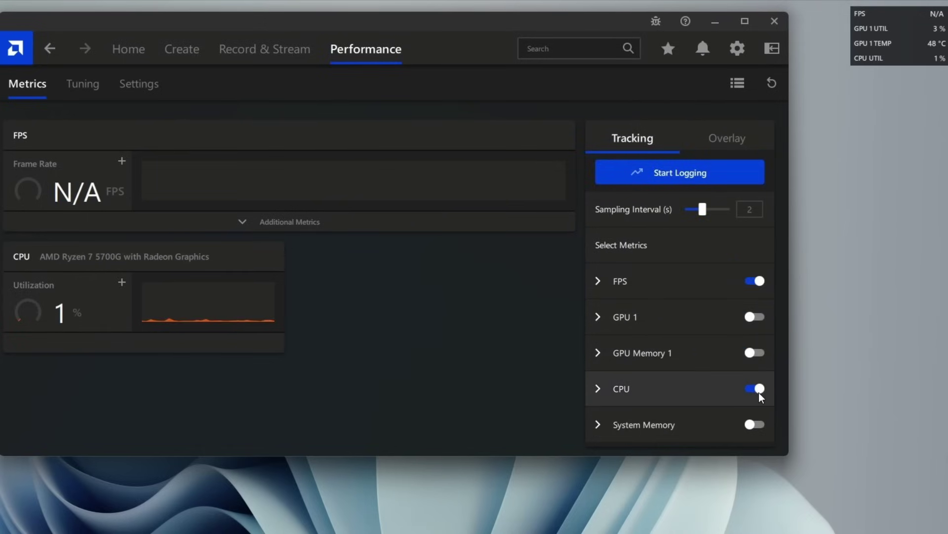
click(759, 392)
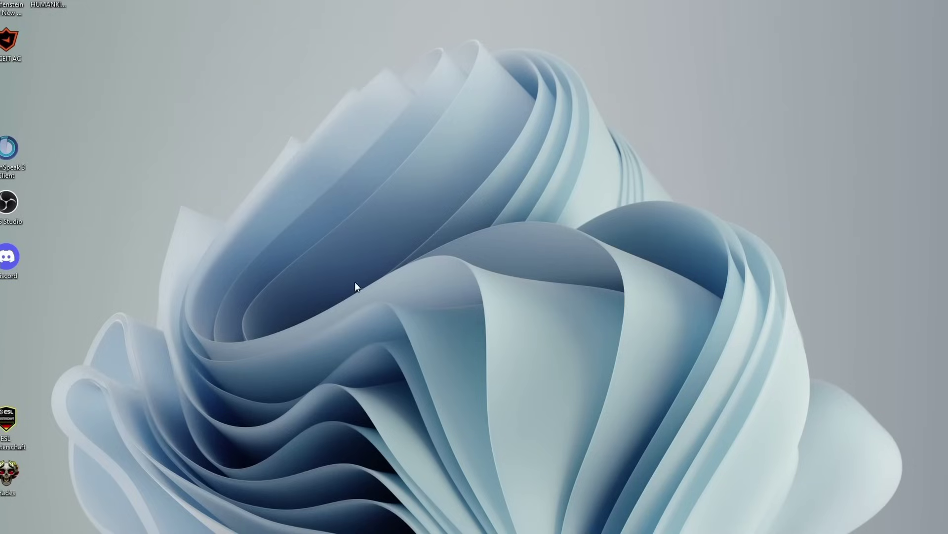
Launch AMD Software: Adrenalin Edition from the desktop context menu
right_click(356, 282)
right_click(313, 231)
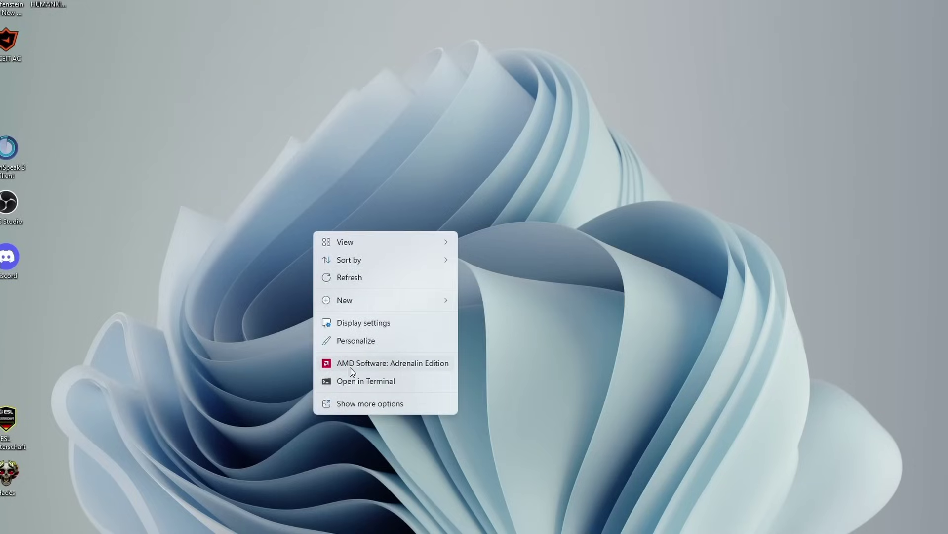
click(352, 368)
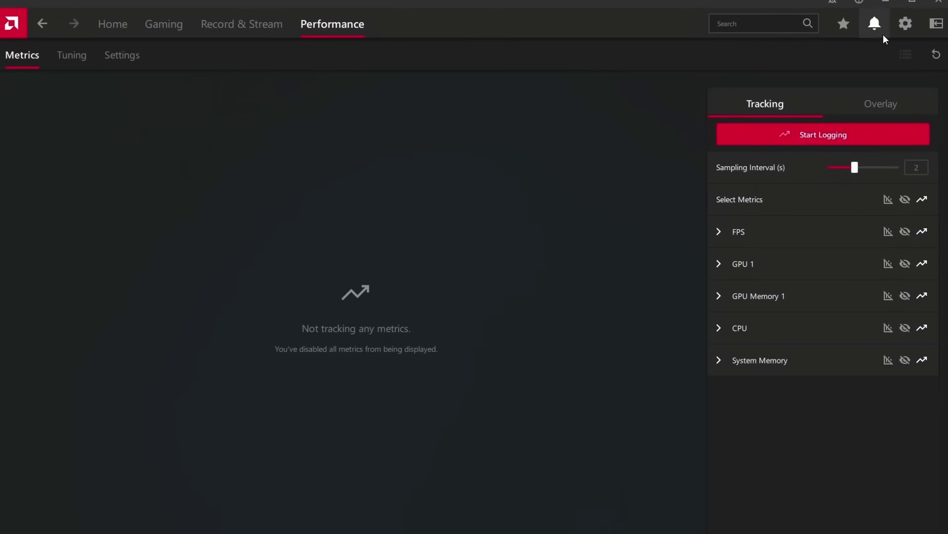
Go to Gaming > Display and accept the Custom Resolutions licence agreement
click(906, 23)
click(168, 33)
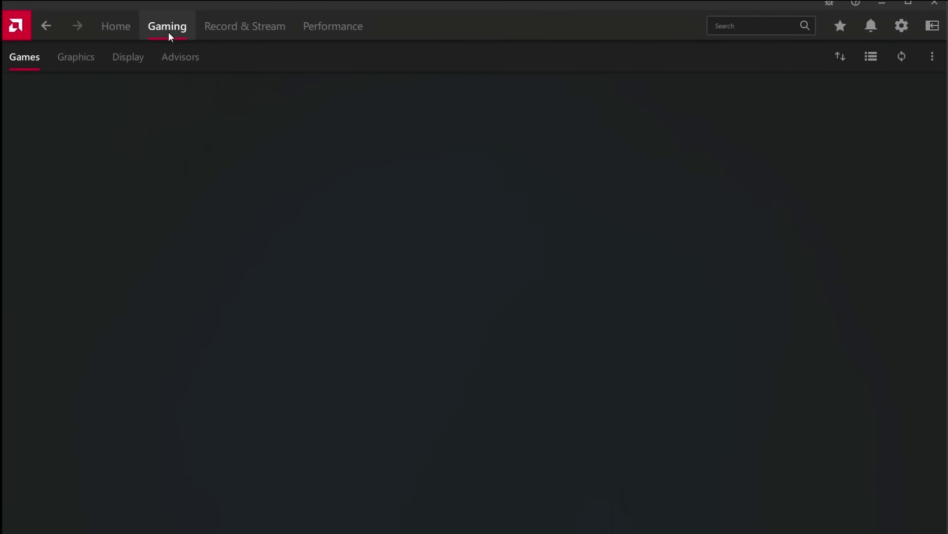
click(129, 64)
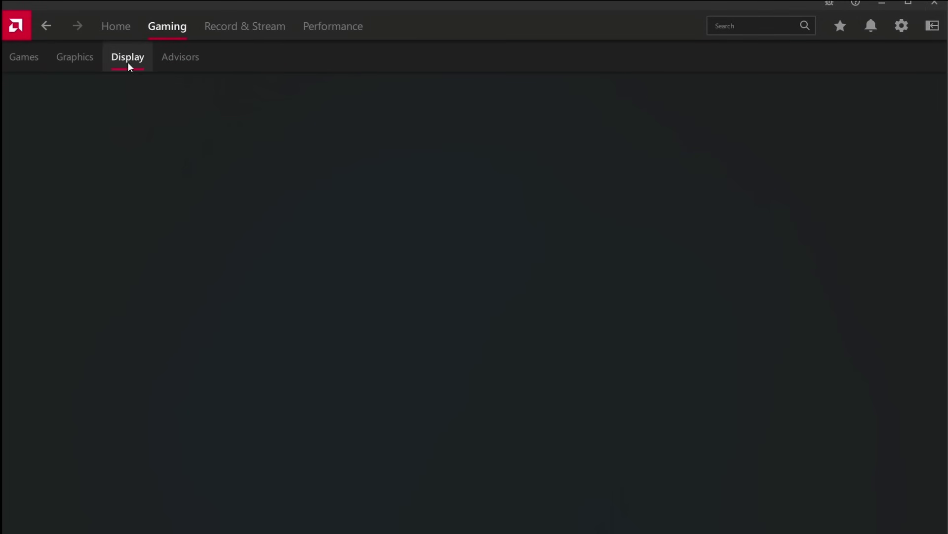
click(548, 330)
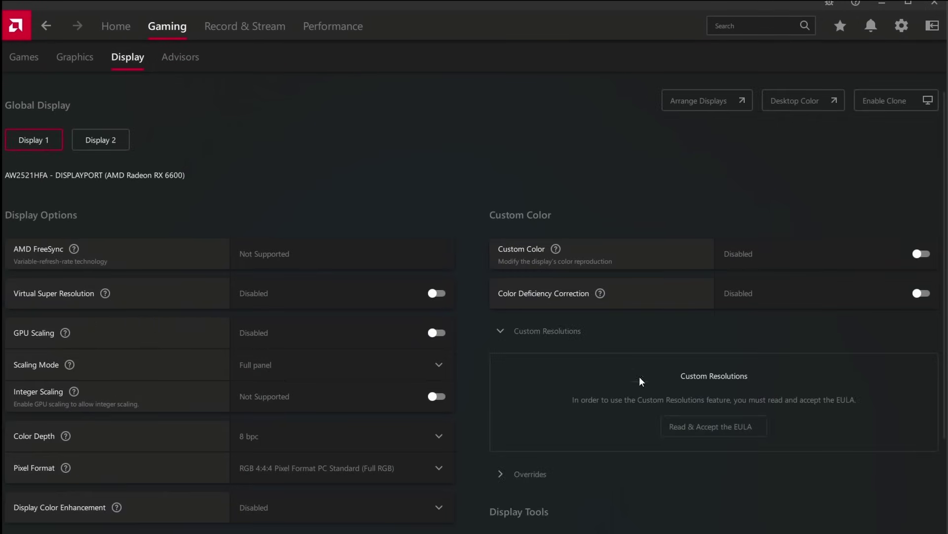
click(705, 425)
click(582, 378)
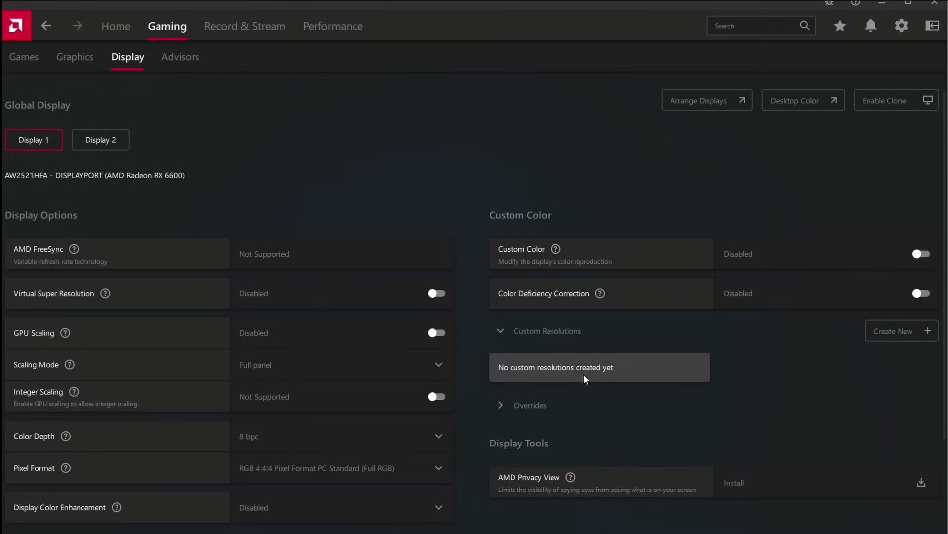
Create a new 1280 x 960 custom resolution for Display 1
click(888, 332)
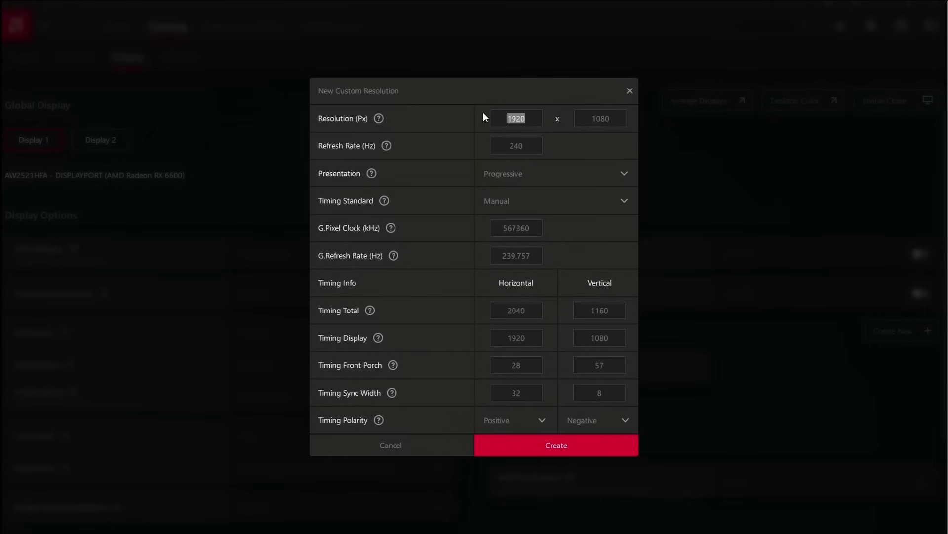
text(1)
click(609, 117)
text(960)
drag(530, 340, 482, 337)
text(1)
drag(615, 338, 545, 325)
text(9)
click(561, 445)
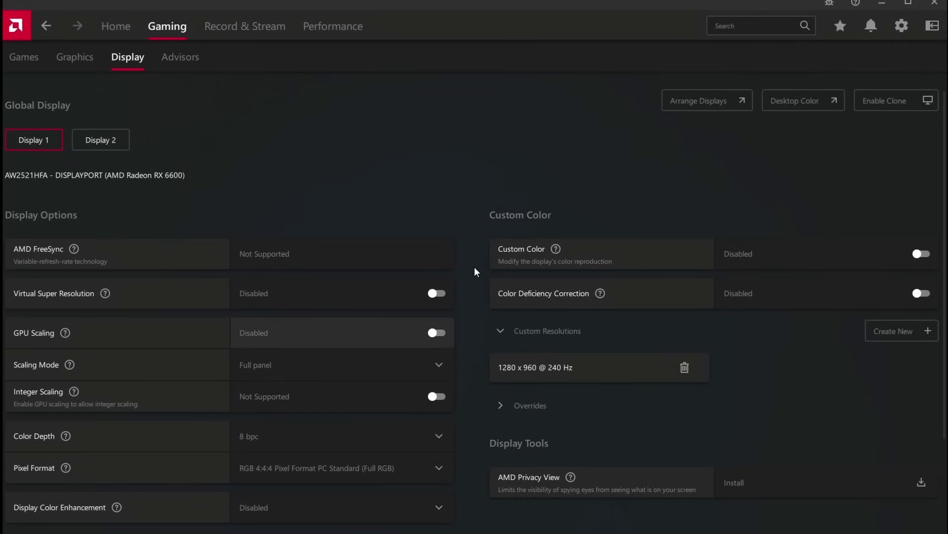
Turn GPU Scaling on and then back off so it ends disabled
click(439, 333)
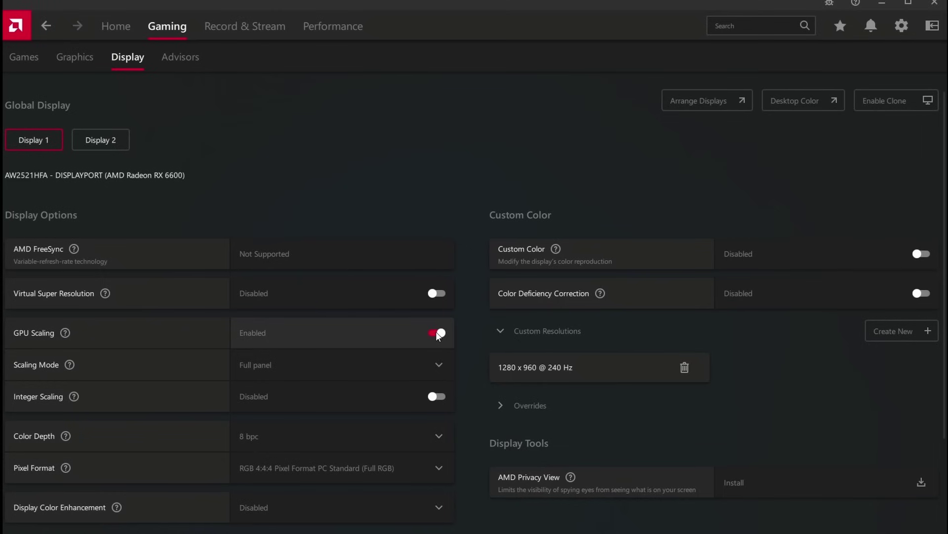
click(441, 336)
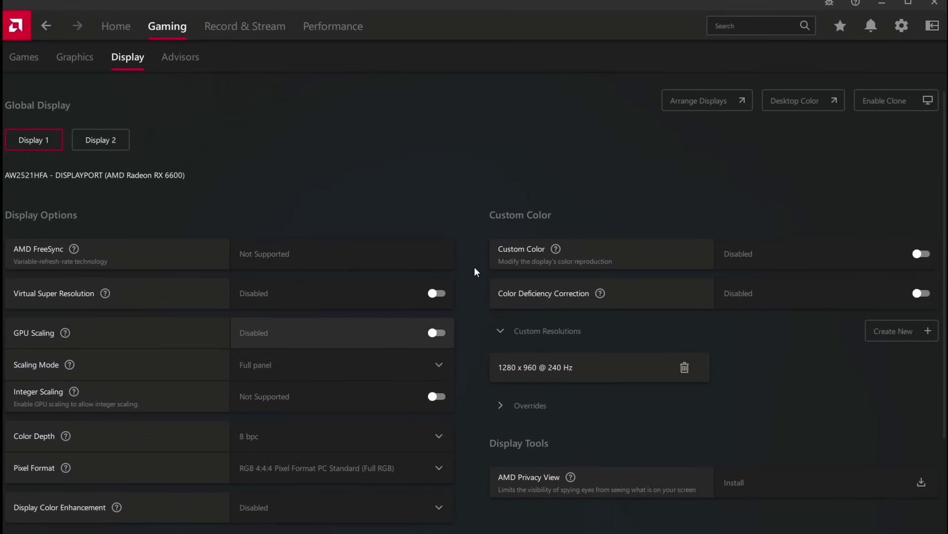